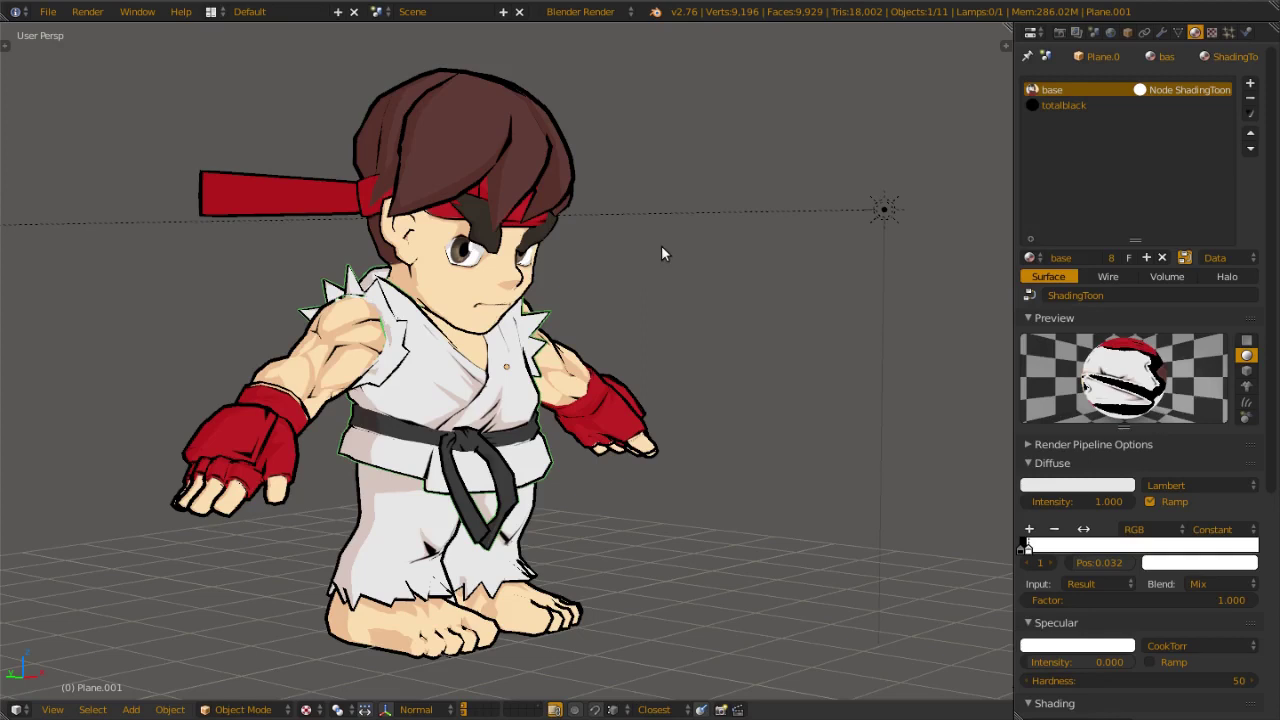
- Disable the base material's nodes and examine the character's plain toon shading up close and from several angles
middle_click_drag(510, 378, 476, 398)
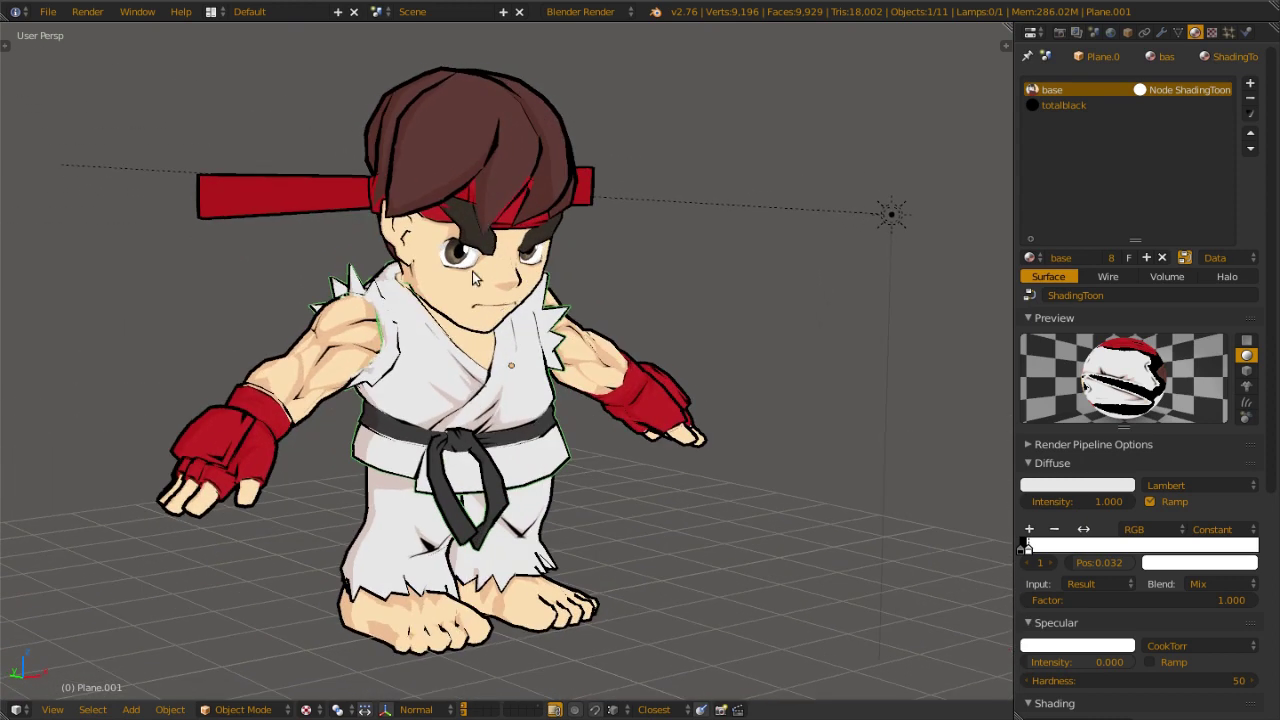
middle_click_drag(463, 399, 500, 305)
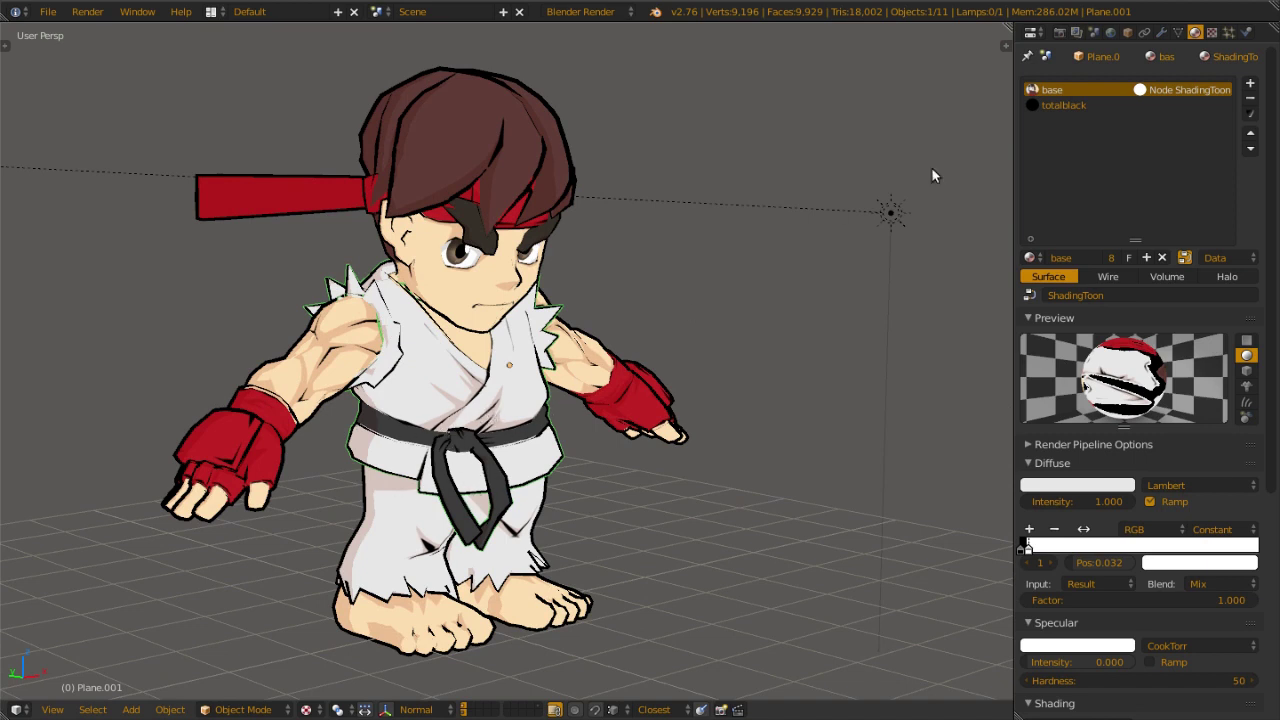
left_click(1184, 258)
mouse_move(450, 390)
middle_mouse_down()
mouse_move(430, 392)
mouse_move(503, 391)
mouse_move(447, 350)
middle_mouse_up()
scroll(447, 350, "up", 4)
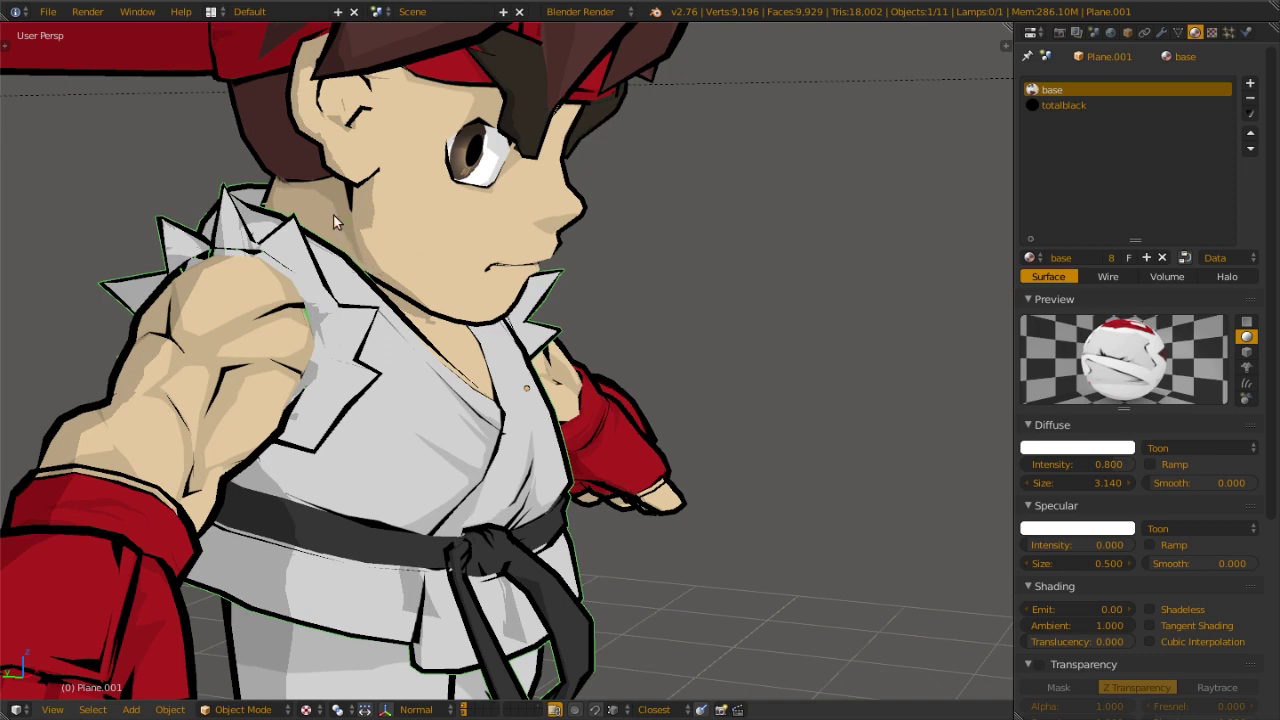
scroll(334, 224, "down", 2)
scroll(334, 518, "up", 6)
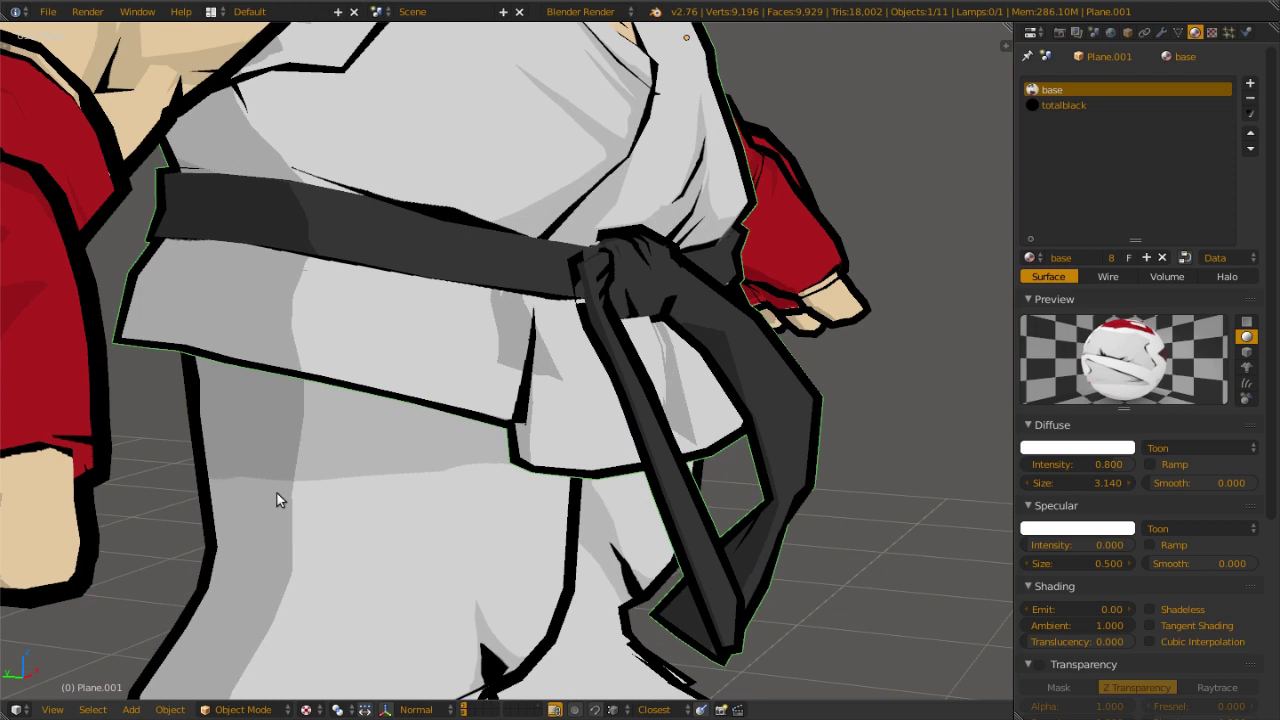
scroll(254, 487, "down", 6)
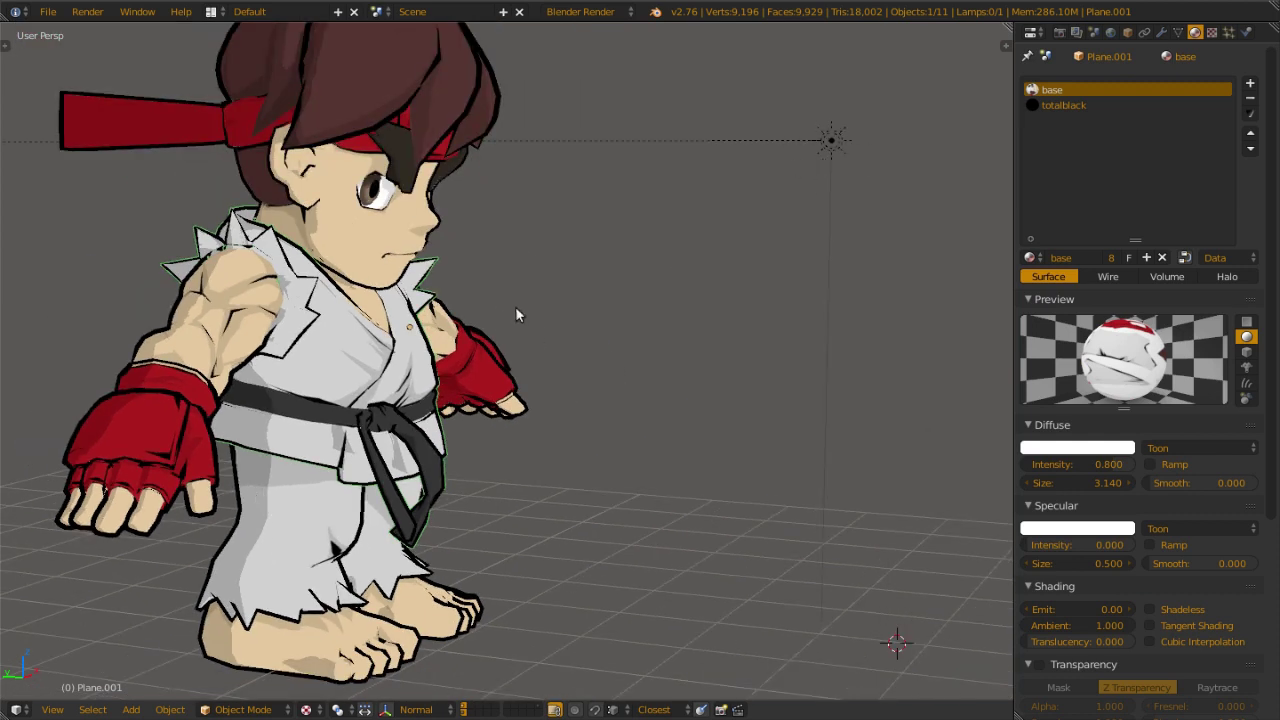
middle_click_drag(484, 321, 530, 352, "shift")
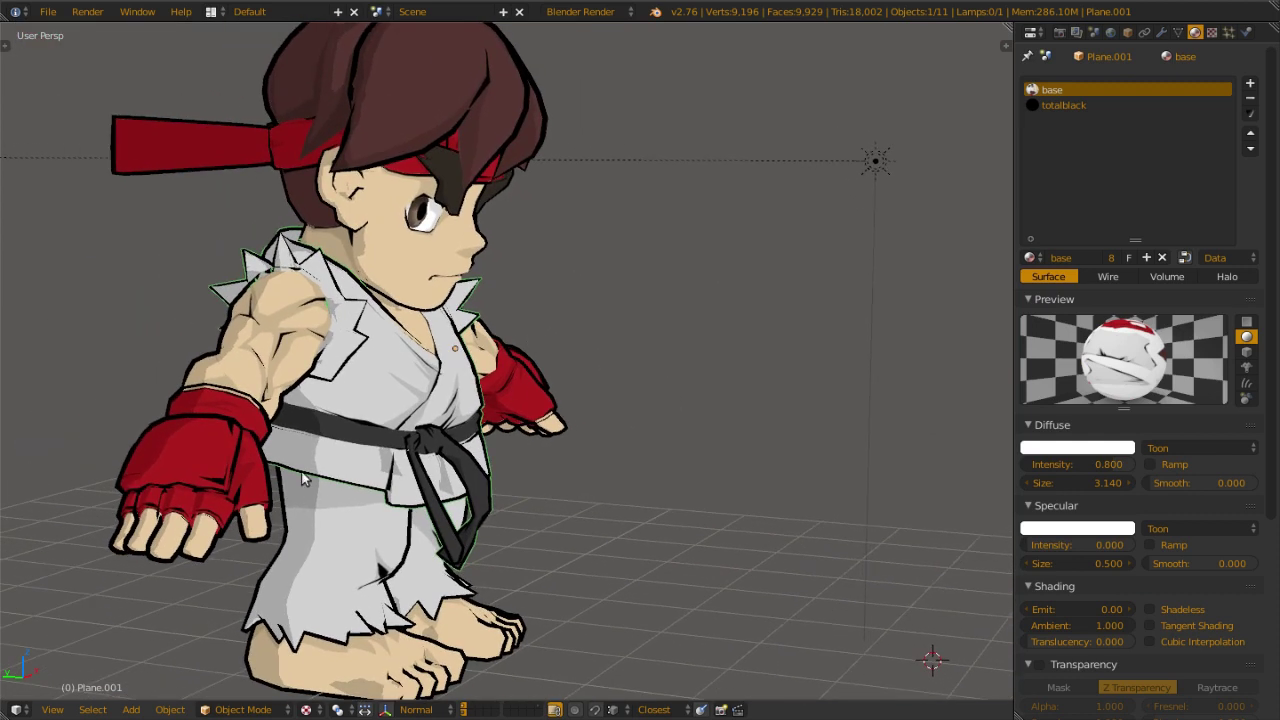
scroll(405, 335, "down", 1)
middle_click_drag(424, 360, 467, 382, "shift")
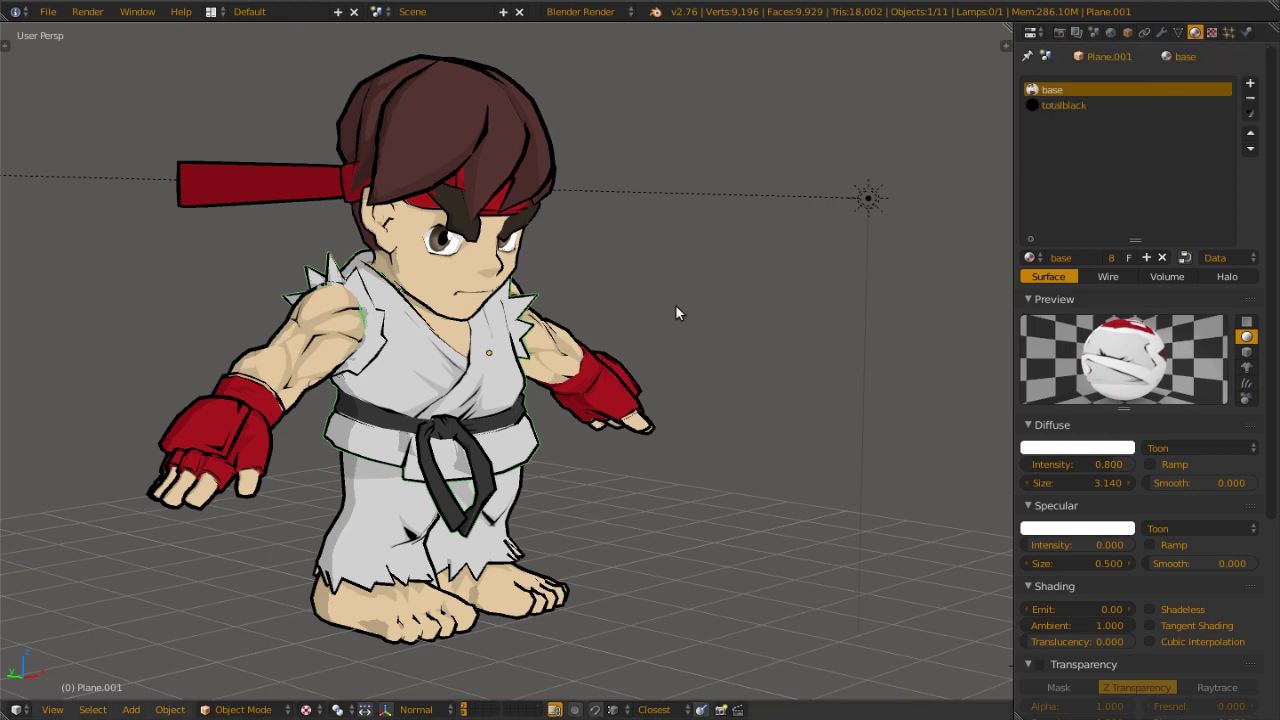
middle_click_drag(506, 386, 440, 400)
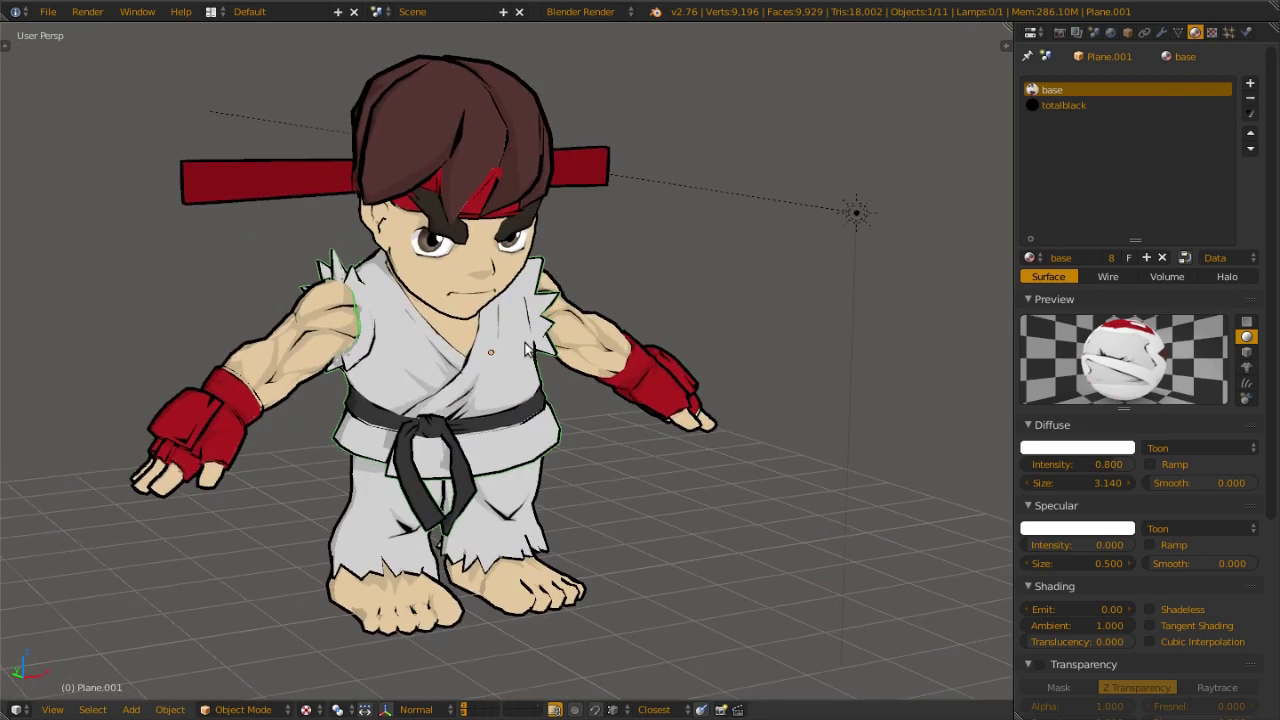
- Review the base material's color, outline and dark textures against the matching details on the character's outfit
left_click(1211, 32)
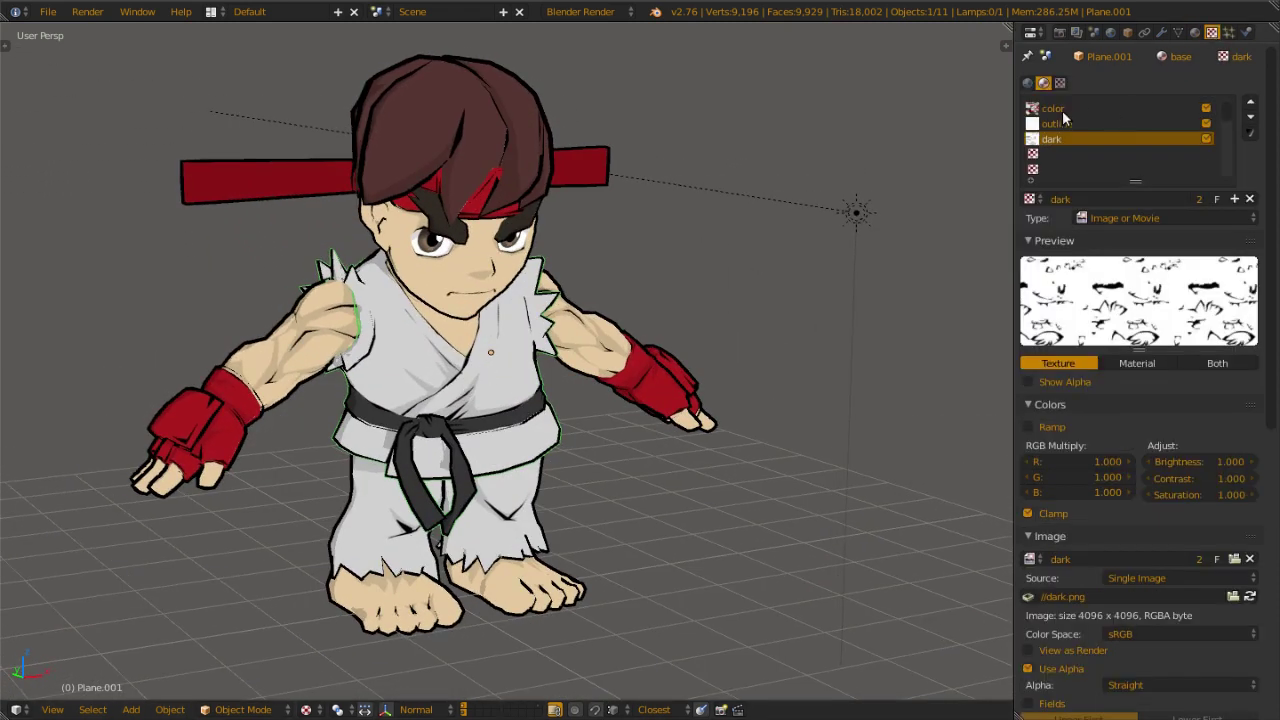
left_click(1062, 110)
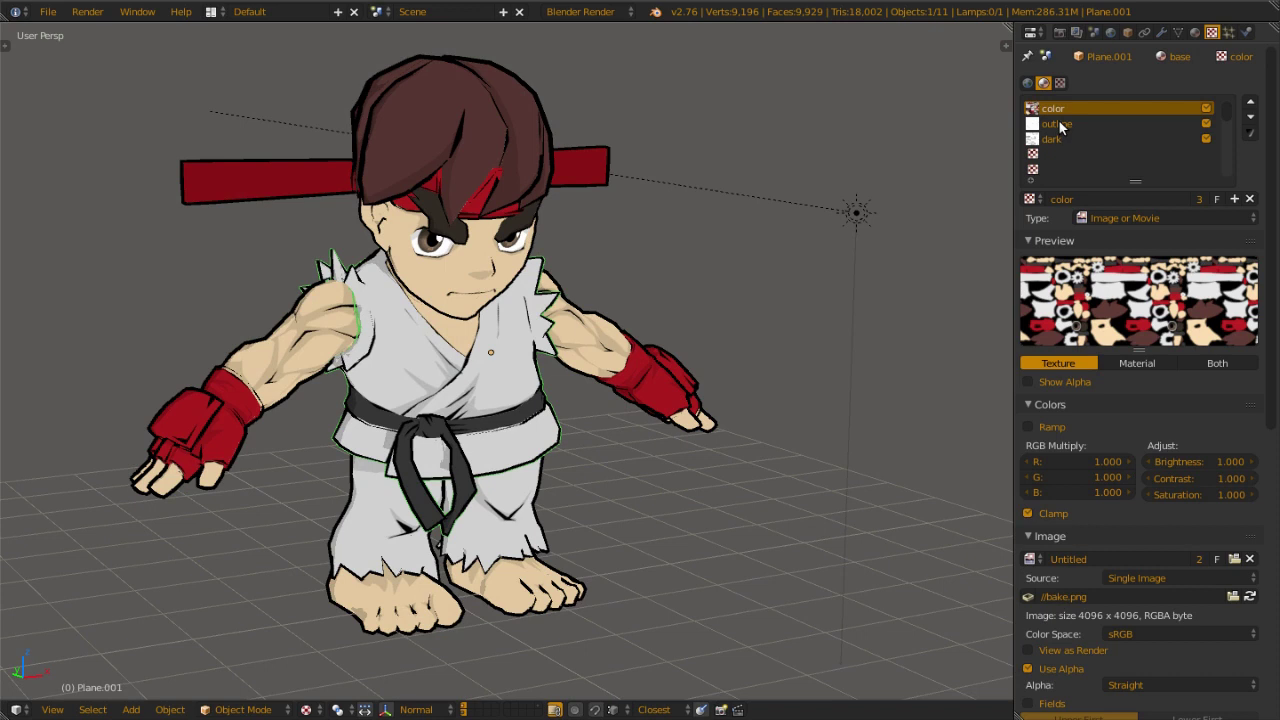
left_click(1057, 124)
scroll(530, 430, "up", 6)
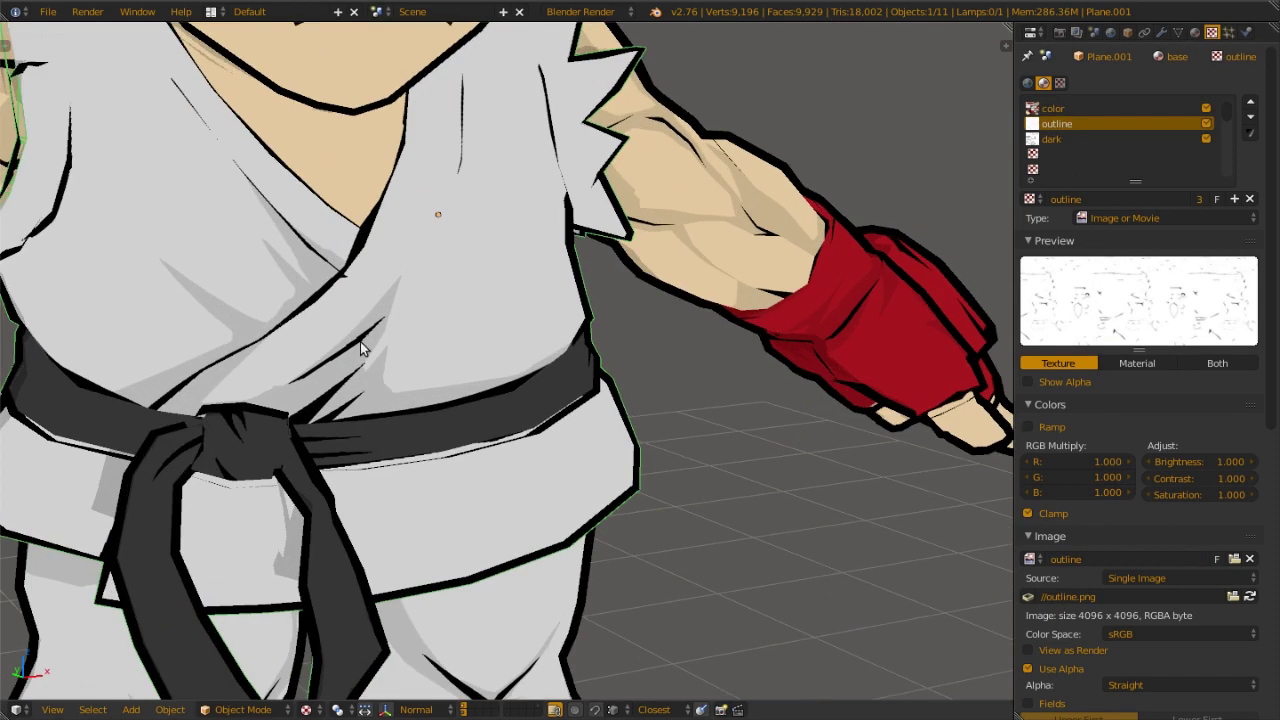
scroll(500, 270, "down", 5)
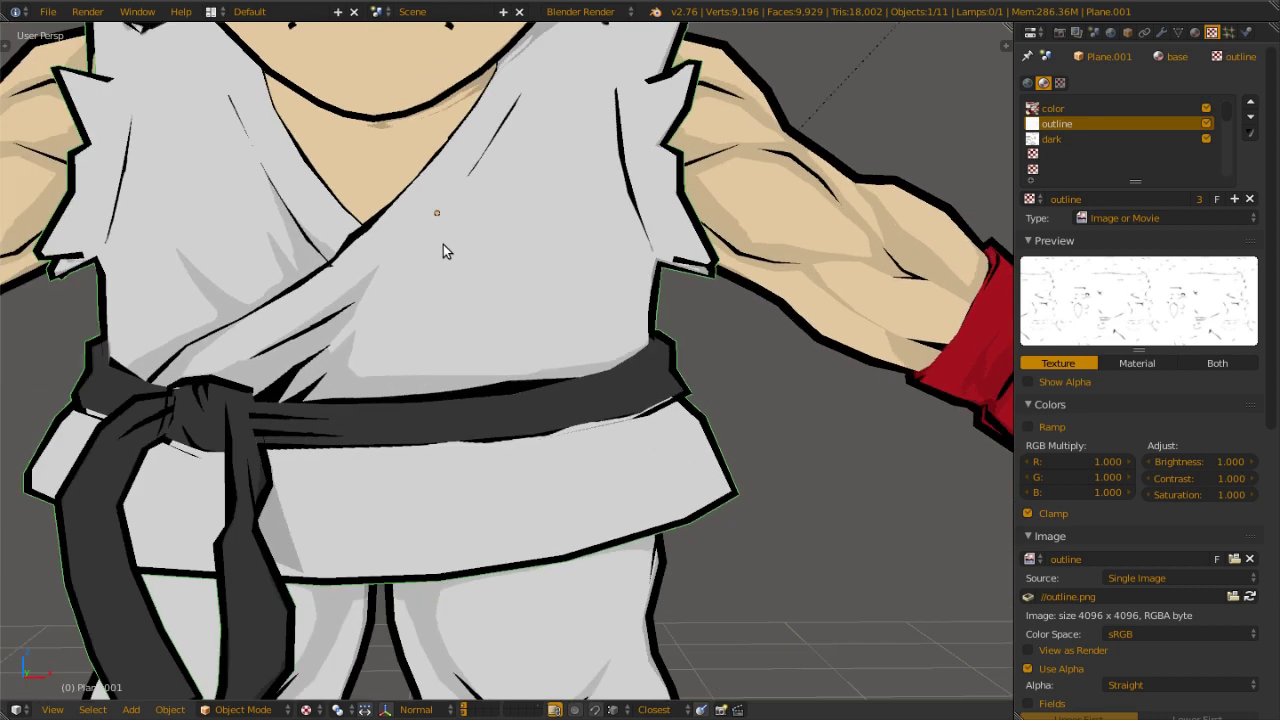
left_click(1103, 141)
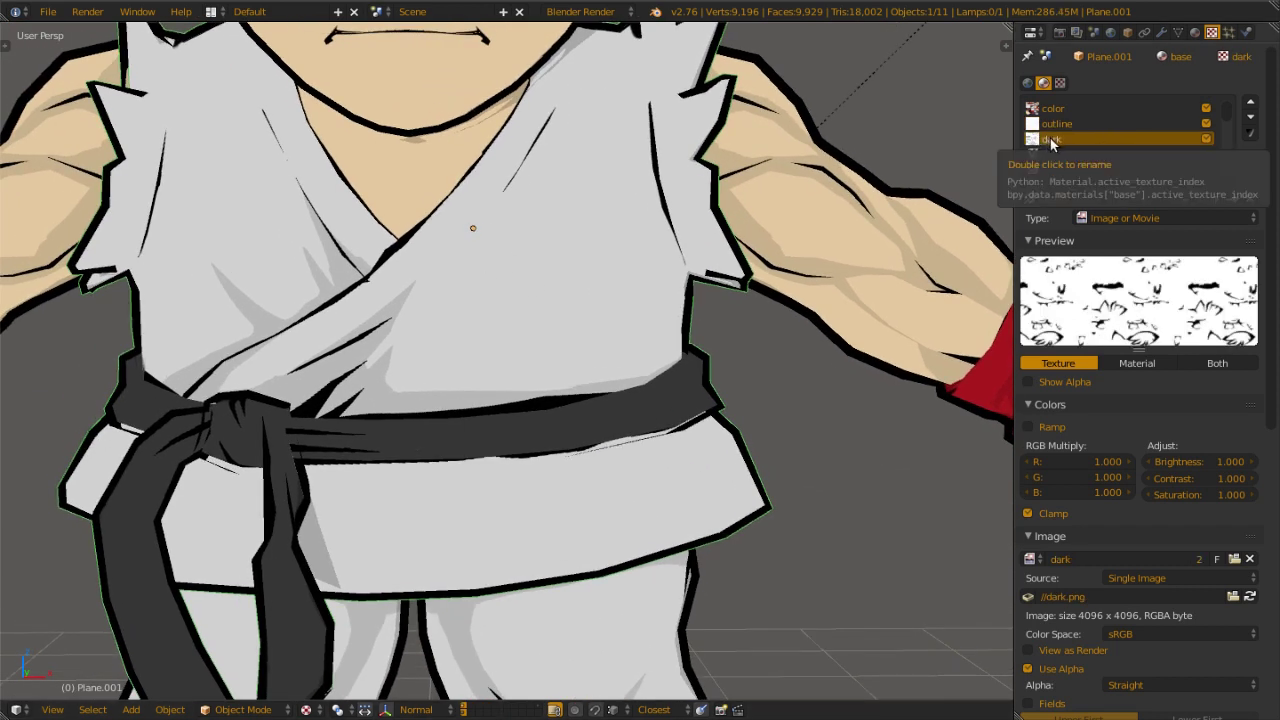
scroll(363, 352, "up", 4)
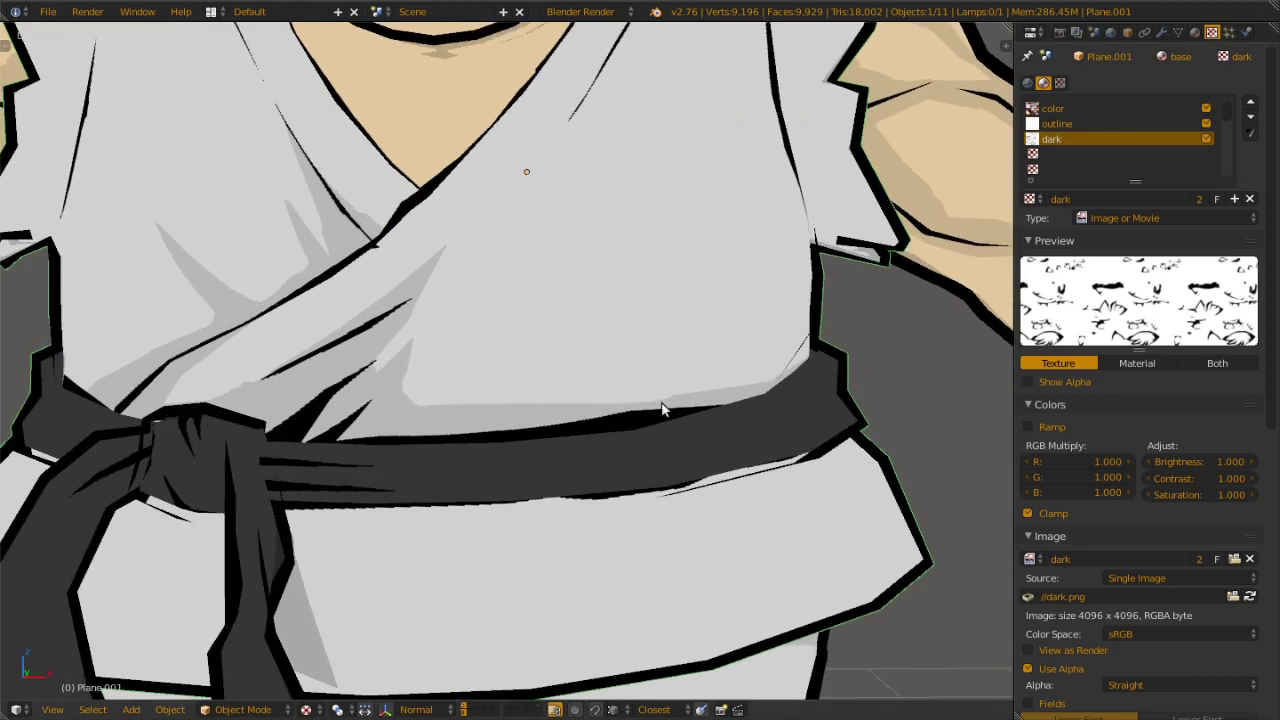
scroll(443, 415, "down", 7)
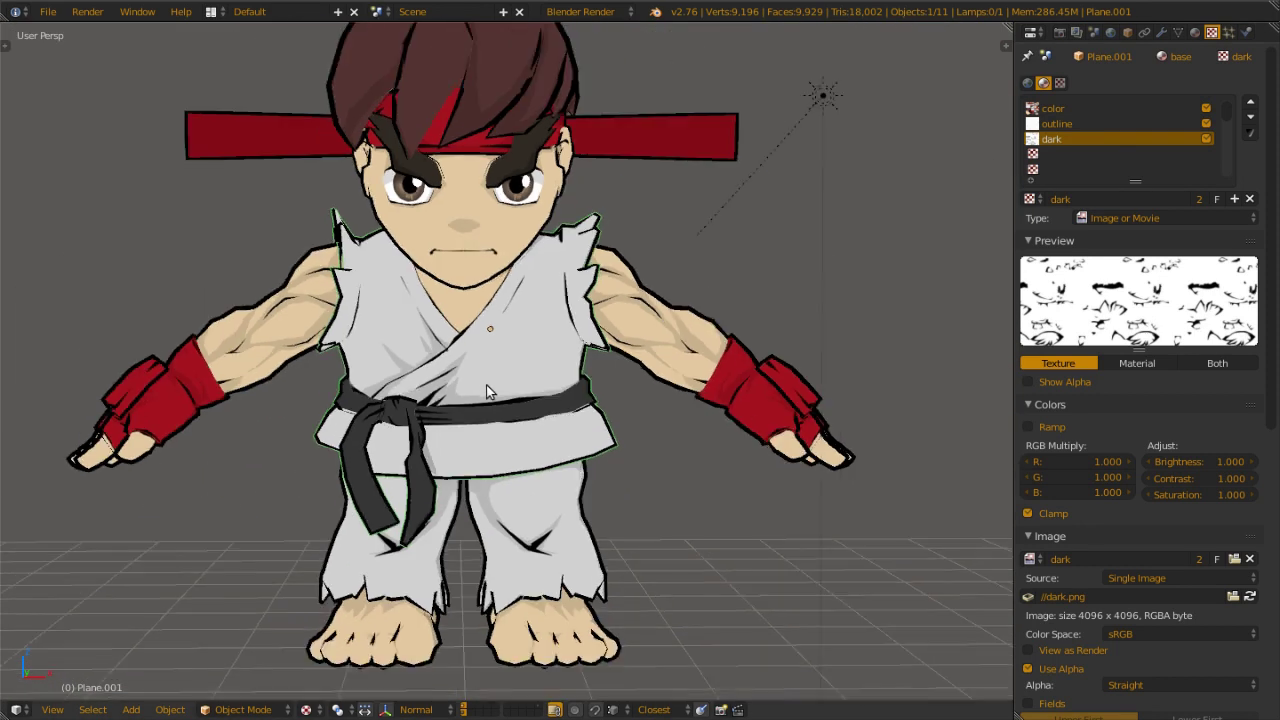
- Re-enable nodes on the base material and view the shaded character
scroll(515, 384, "down", 2)
middle_click_drag(523, 384, 598, 393)
left_click(1195, 32)
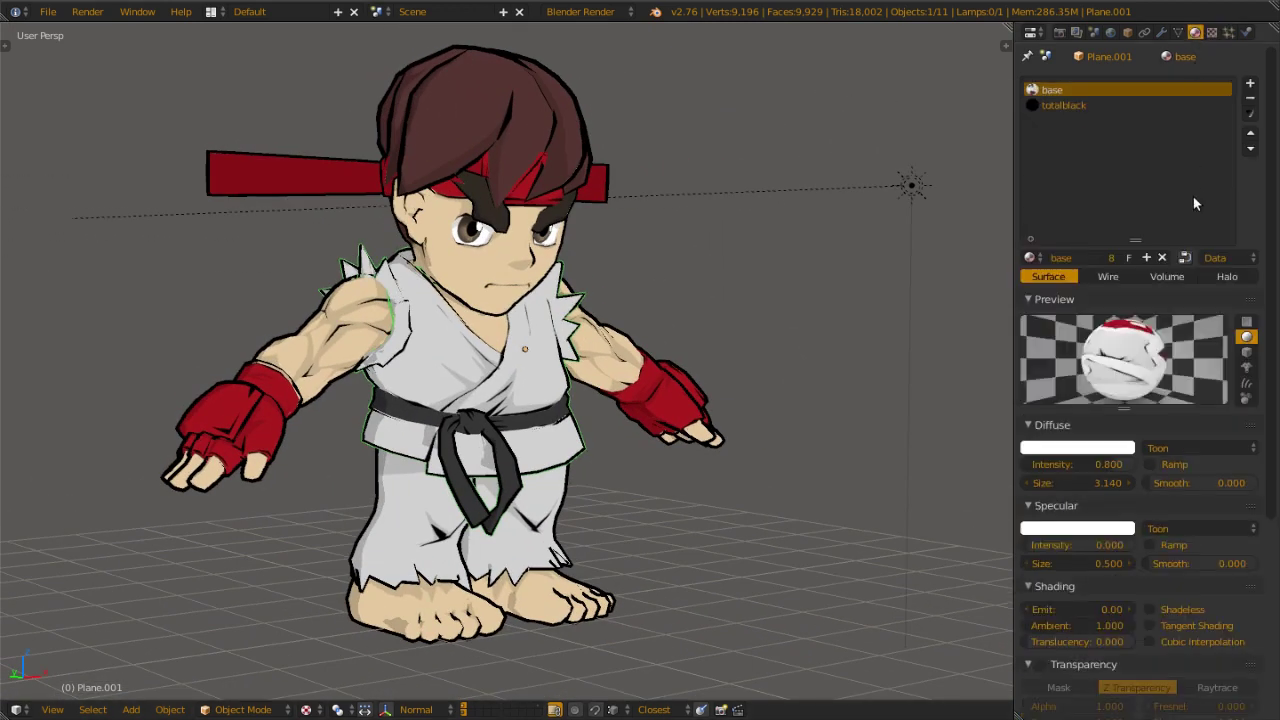
left_click(1185, 258)
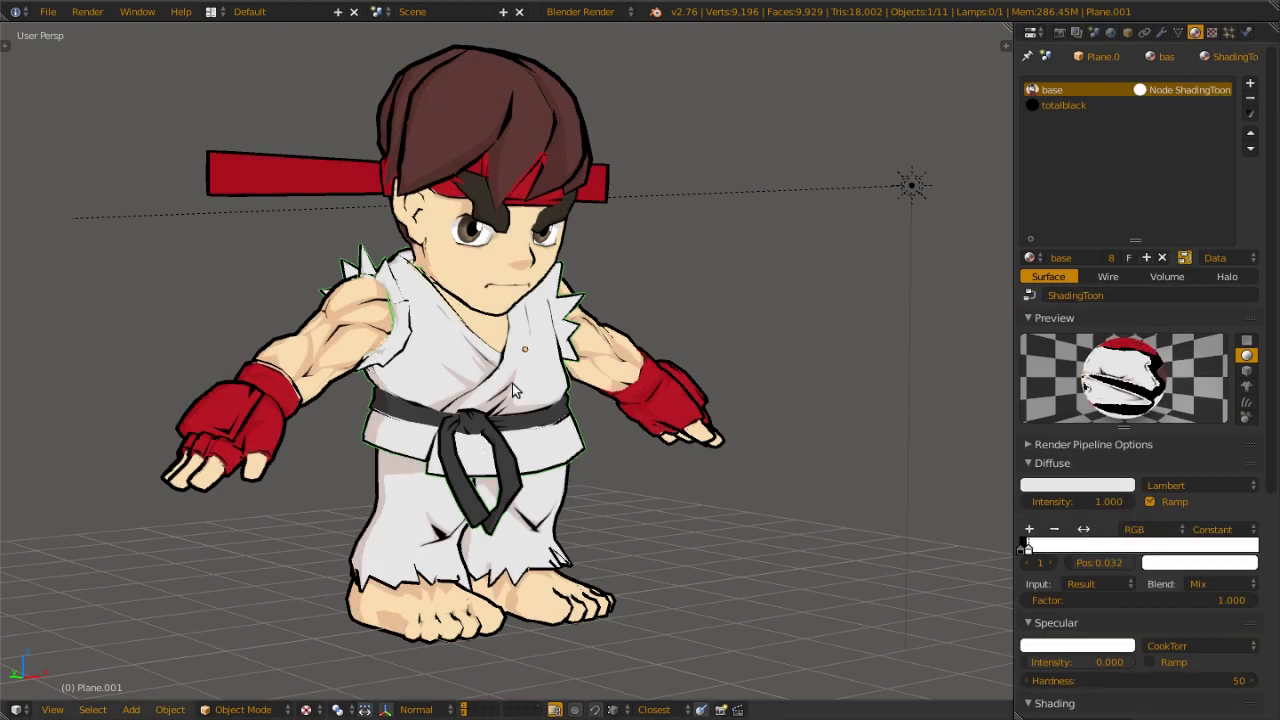
mouse_move(518, 391)
middle_mouse_down()
mouse_move(684, 392)
mouse_move(537, 395)
middle_mouse_up()
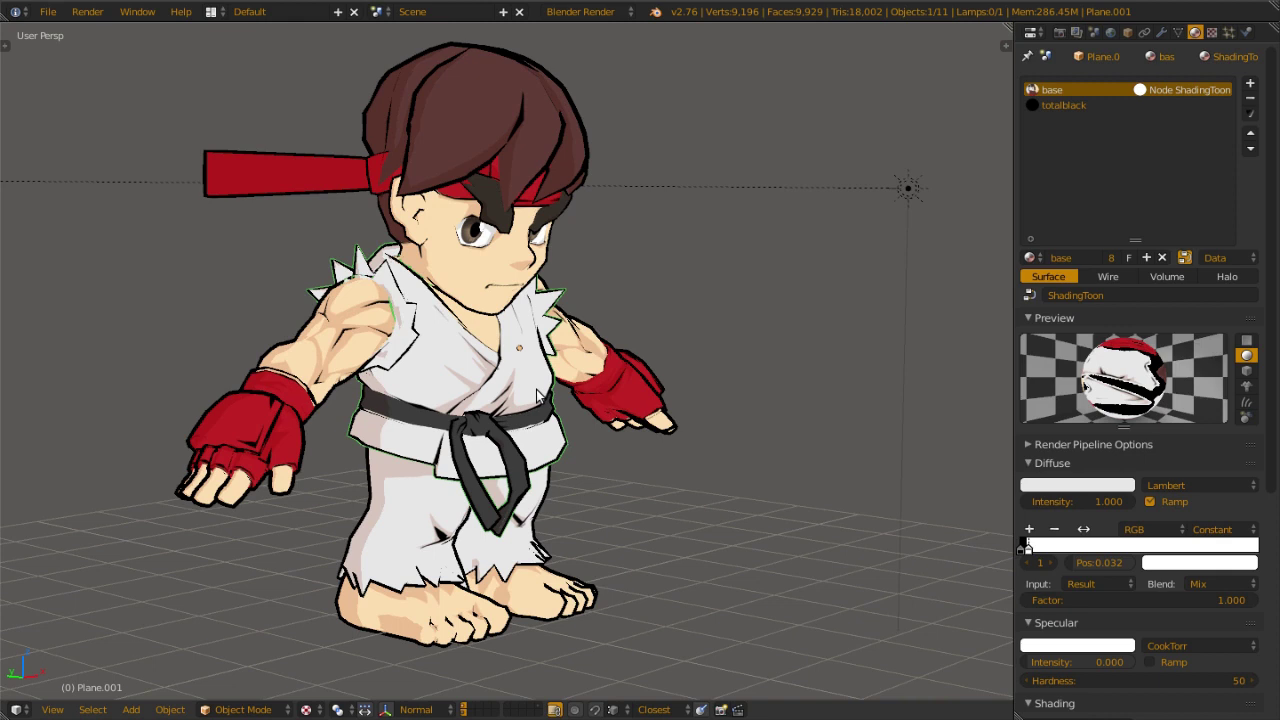
- Switch to the Compositing layout and examine the ColorTexture and Outline frames' Geometry and Texture nodes and the Multiply node joining them
key("ctrl+Left")
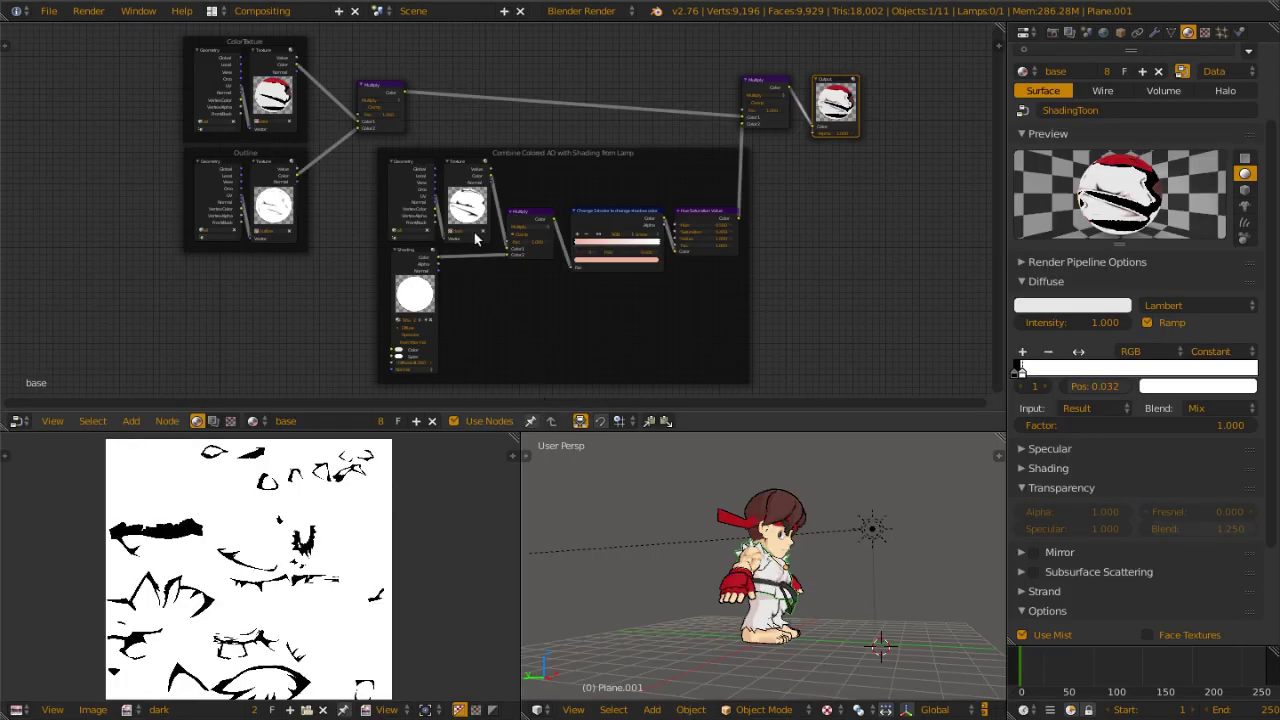
scroll(309, 144, "up", 2)
middle_click_drag(313, 103, 296, 140)
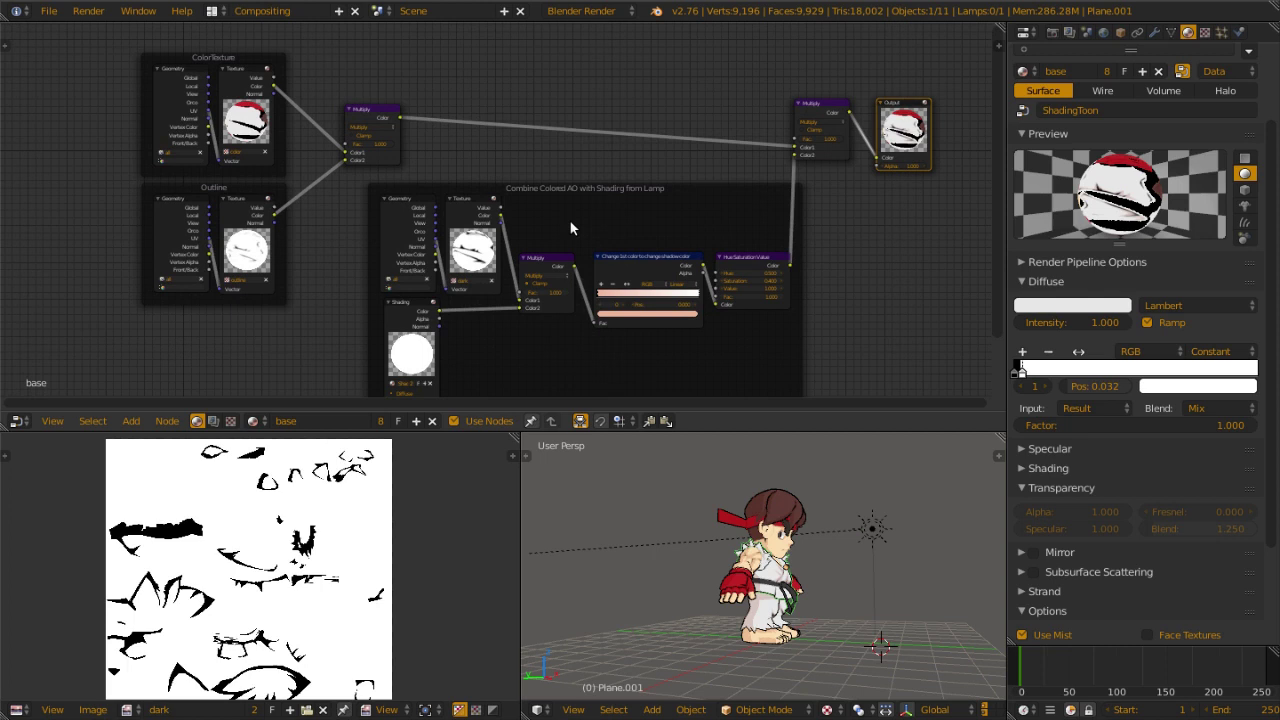
scroll(204, 84, "up", 2)
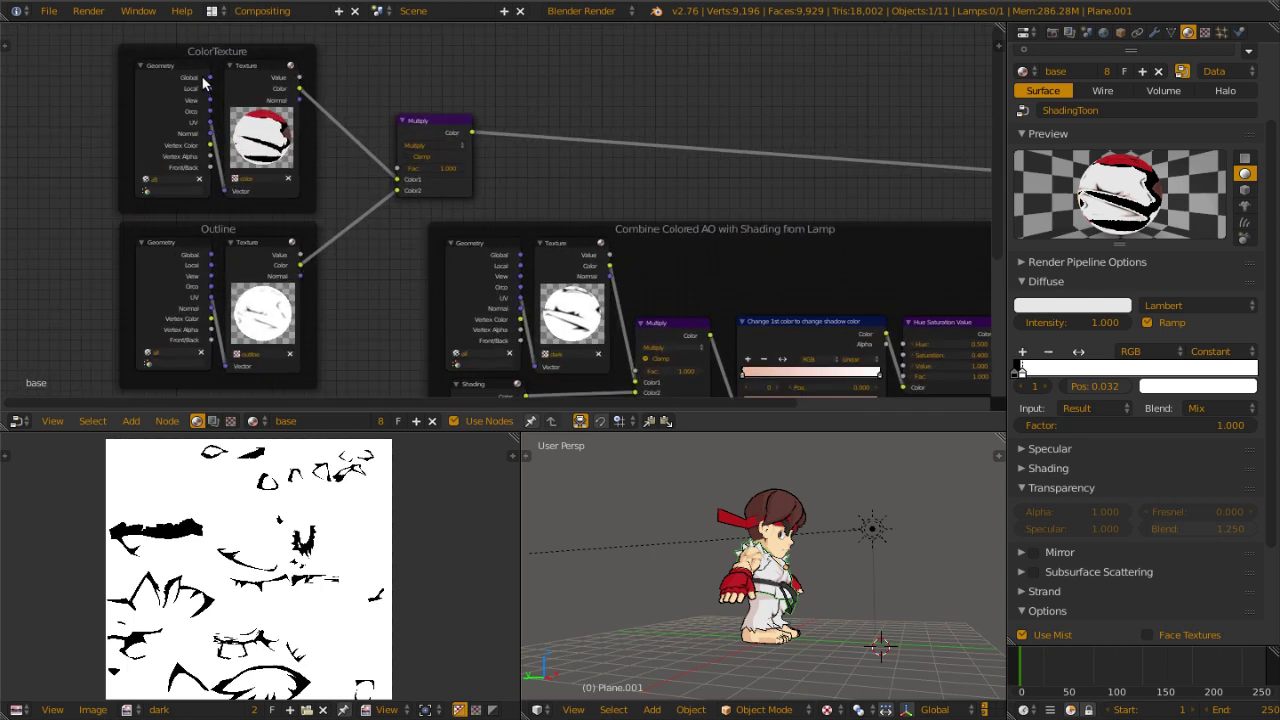
scroll(213, 64, "up", 2)
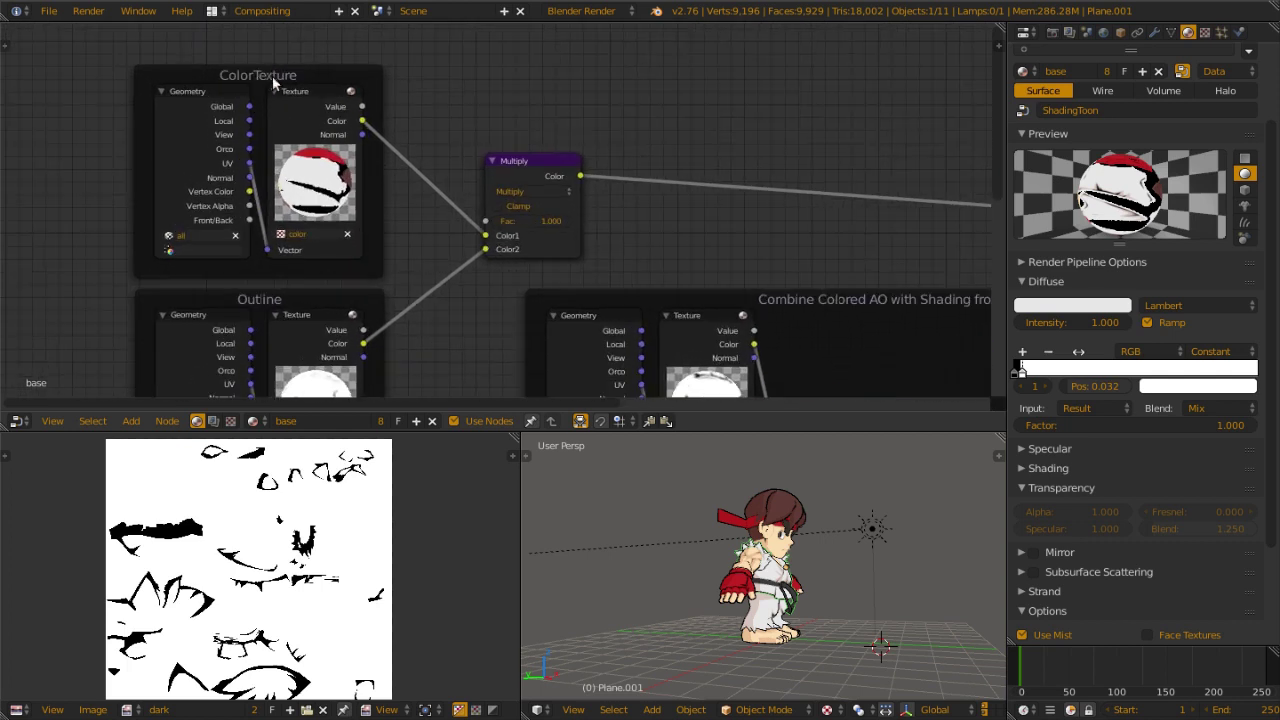
left_click(207, 178)
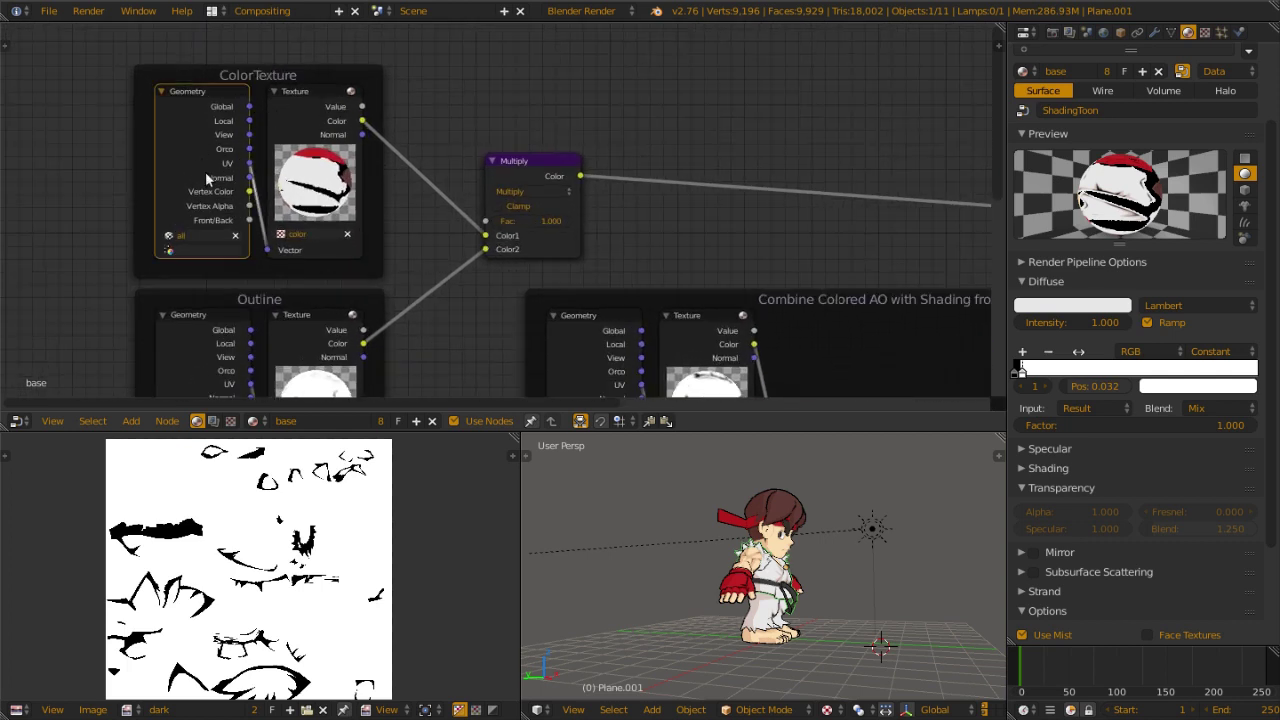
left_click(321, 172)
middle_click_drag(412, 197, 372, 151)
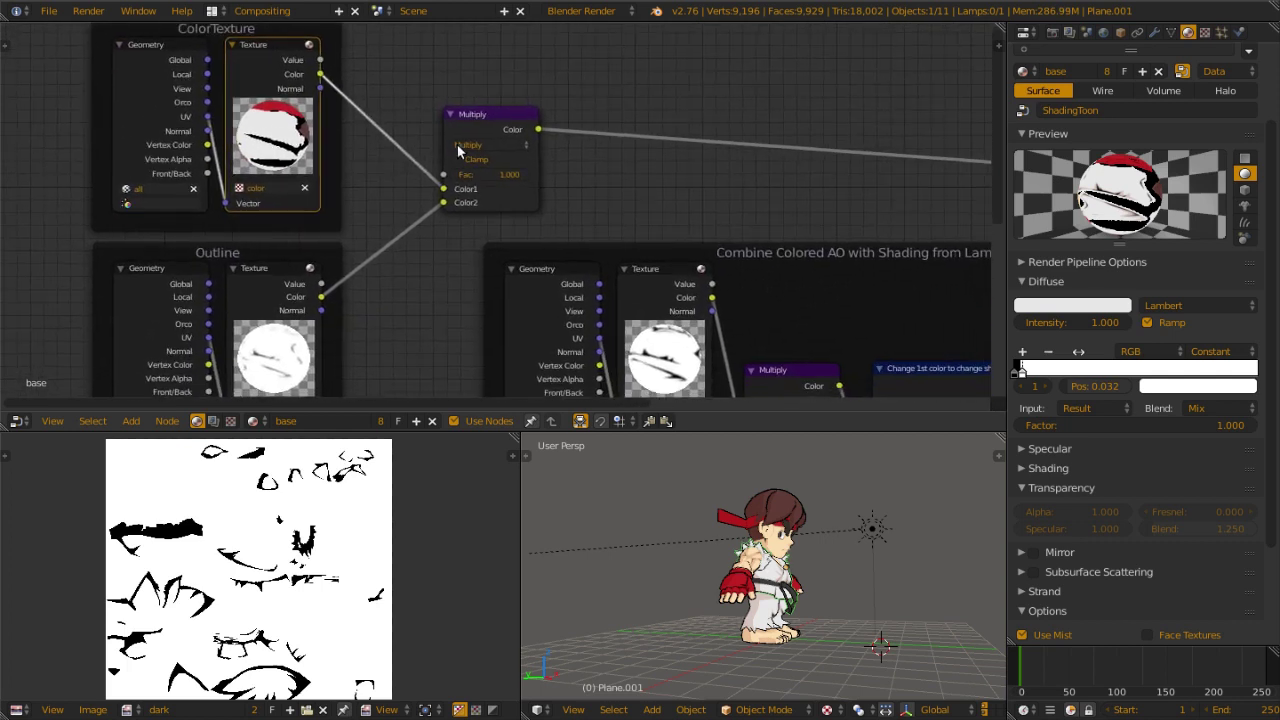
middle_click_drag(420, 262, 480, 144)
left_click(214, 194)
left_click(311, 193)
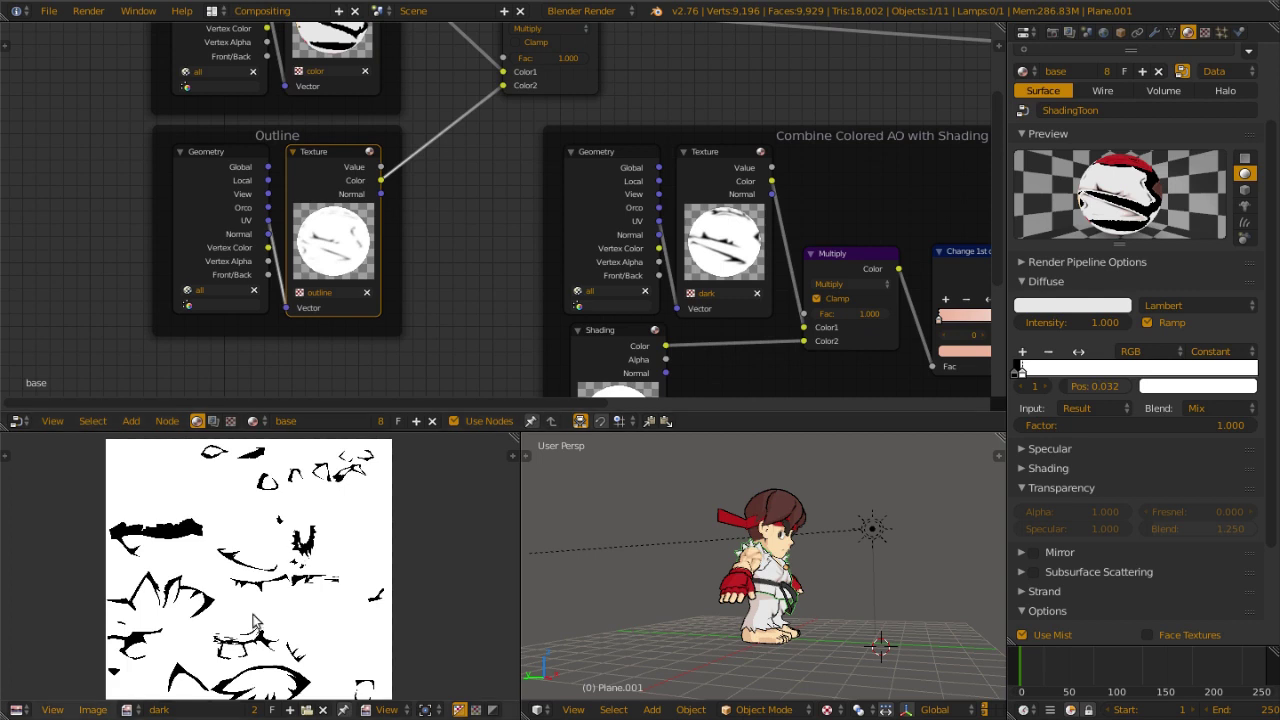
- Display the Untitled color image, switch the image display to outline, and inspect its drawn lines
left_click(127, 709)
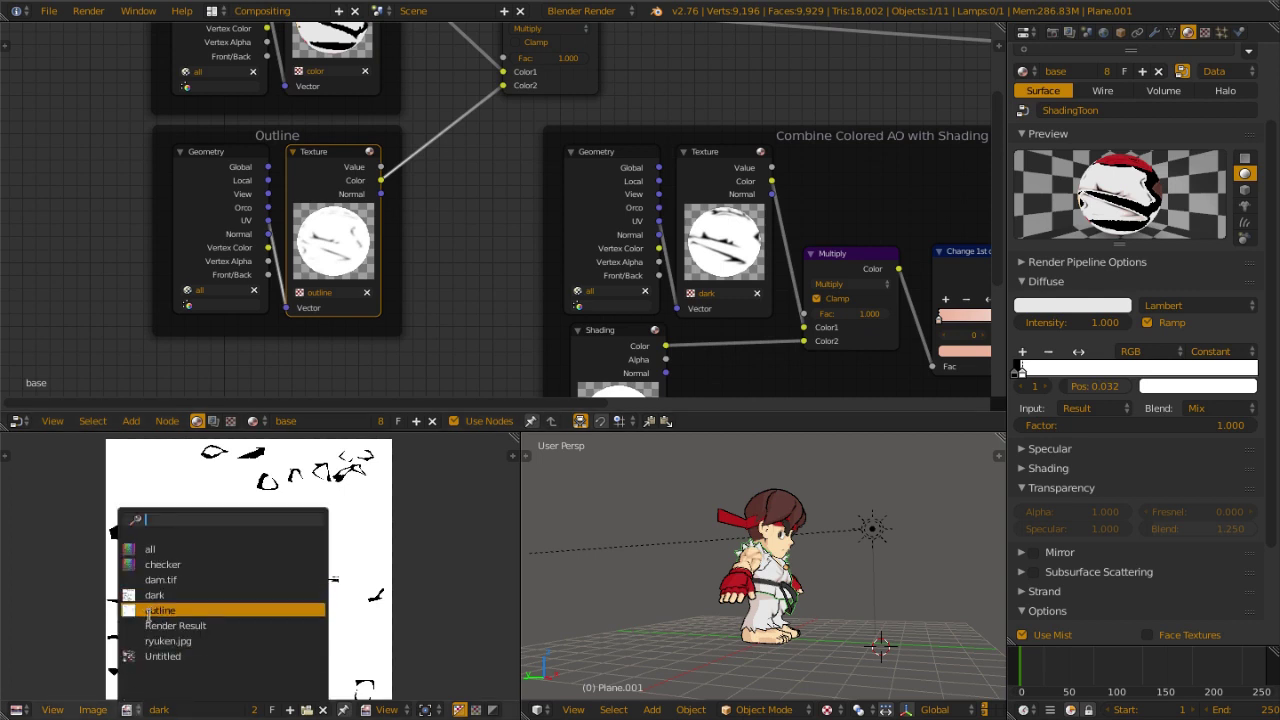
left_click(200, 656)
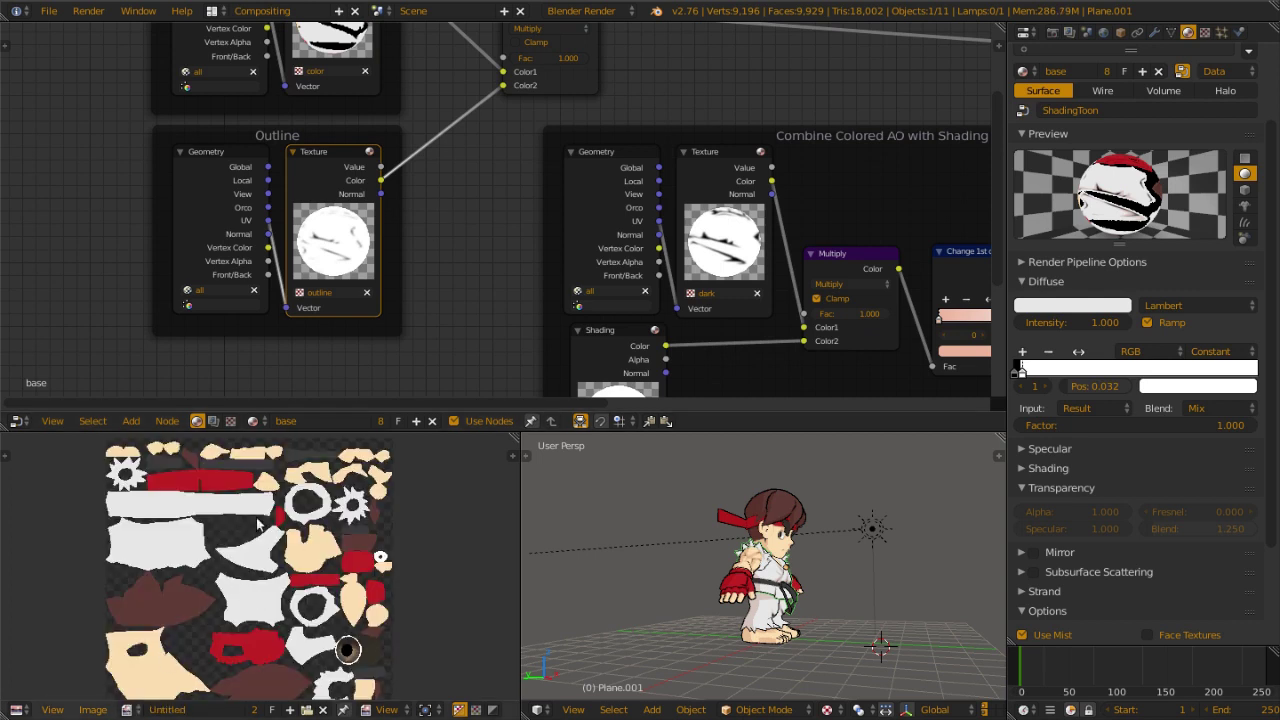
left_click(143, 709)
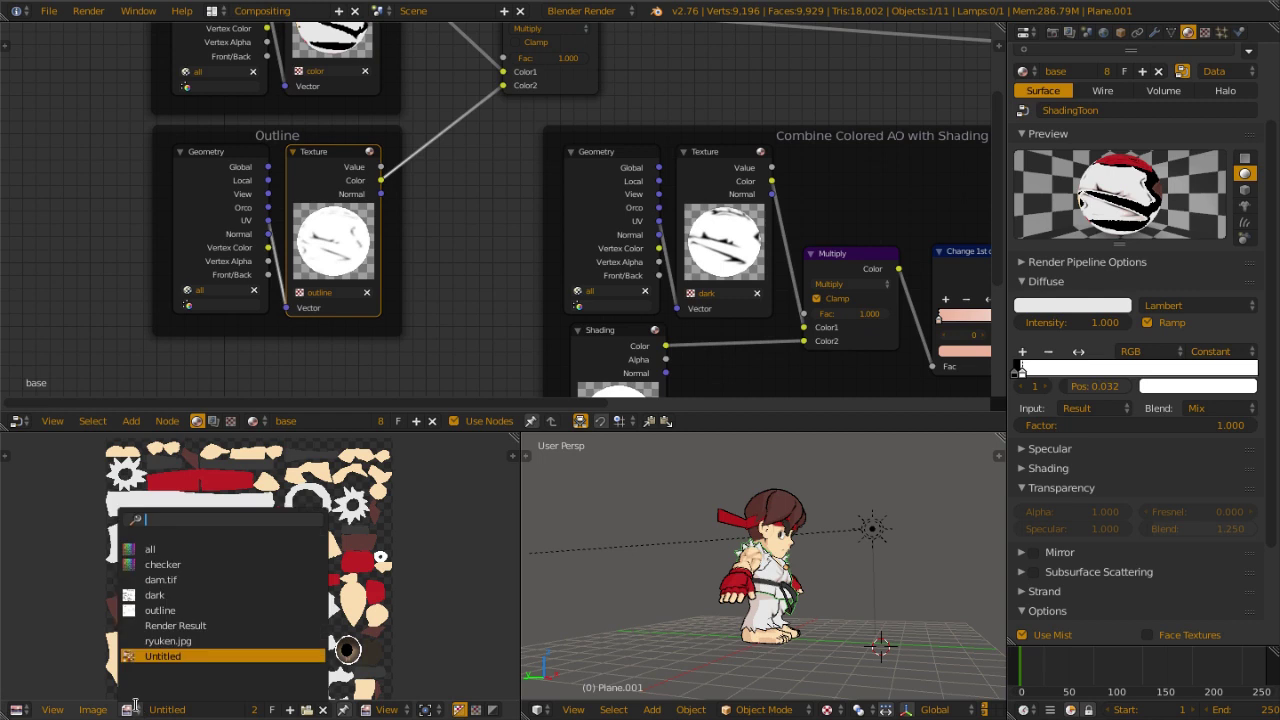
left_click(160, 610)
scroll(268, 540, "up", 3)
scroll(268, 540, "up", 1)
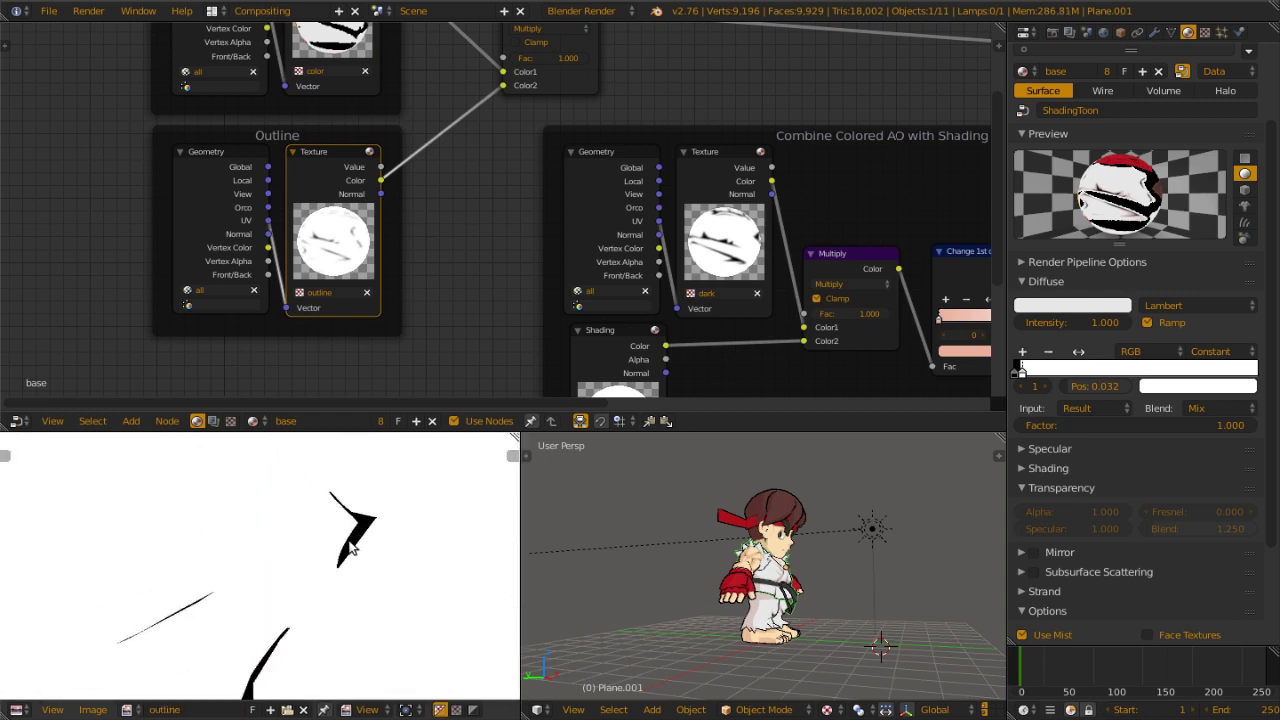
scroll(373, 535, "down", 5)
middle_click_drag(374, 527, 334, 508)
- Examine the Shading node in the Combine Colored AO with Shading from Lamp frame and the shadows on the character's clothing
middle_click_drag(532, 47, 425, 131)
scroll(800, 222, "down", 4)
middle_click_drag(781, 213, 563, 120)
middle_click_drag(670, 161, 604, 182)
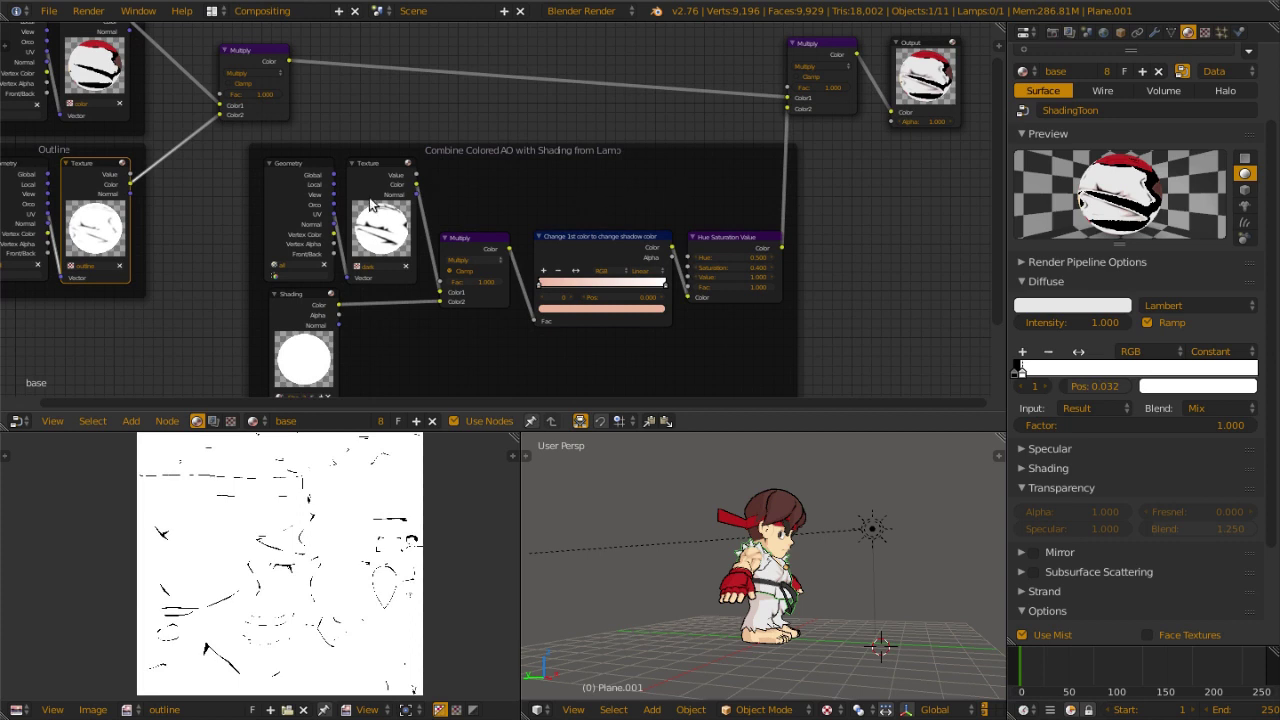
left_click(309, 324)
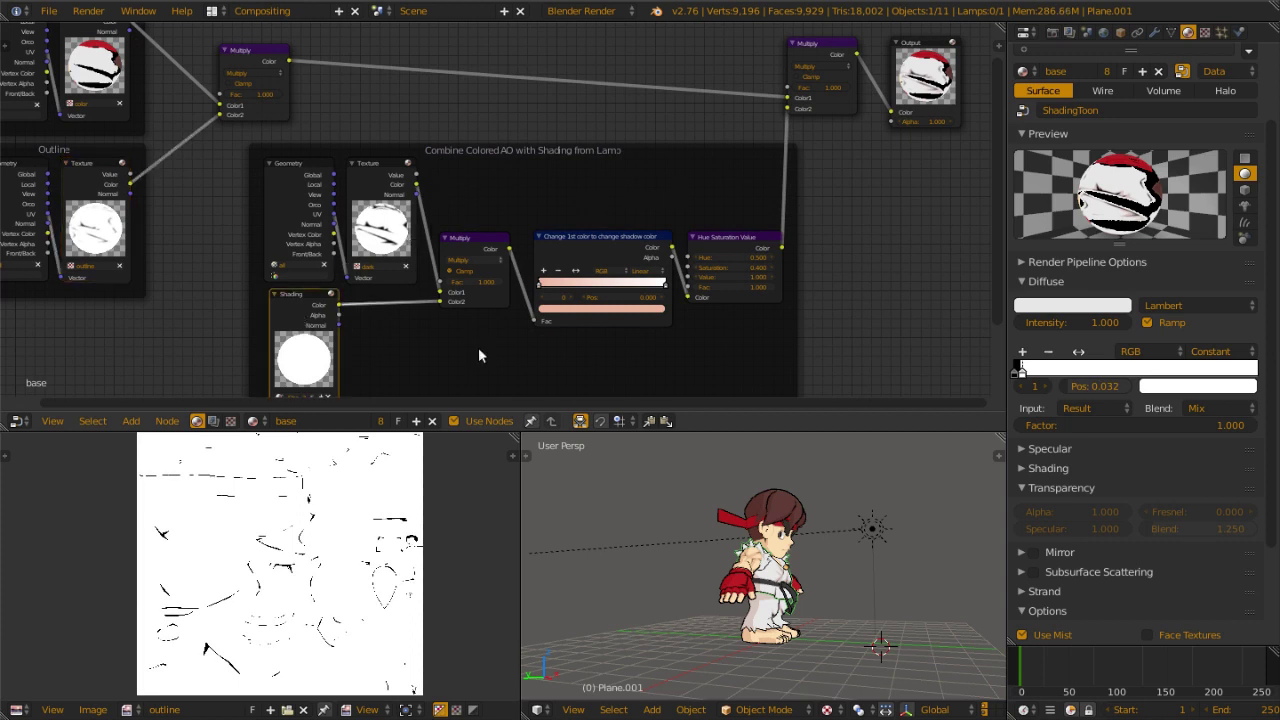
scroll(754, 620, "up", 2)
scroll(760, 585, "up", 5)
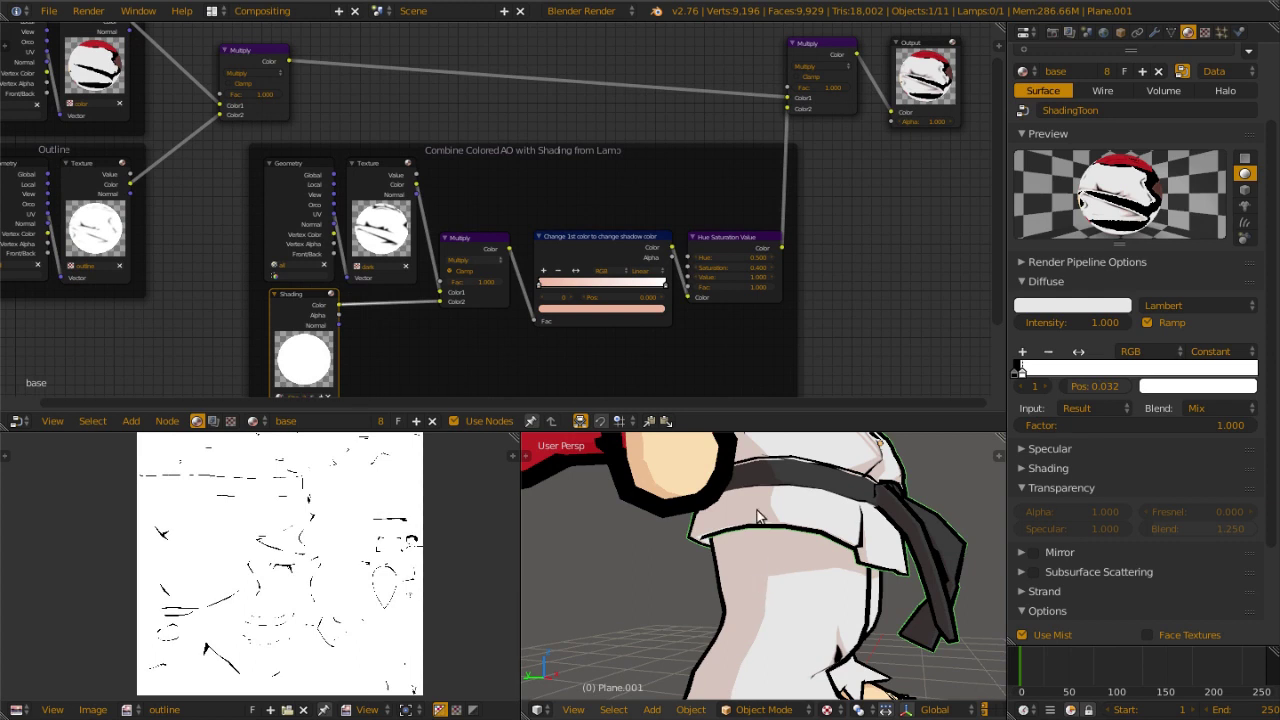
scroll(670, 310, "down", 2)
- Compare the dark Texture node with the Shading node feeding the Multiply node in the colored AO frame
middle_click_drag(532, 177, 487, 177)
scroll(503, 242, "down", 2)
left_click(404, 199)
left_click(342, 290)
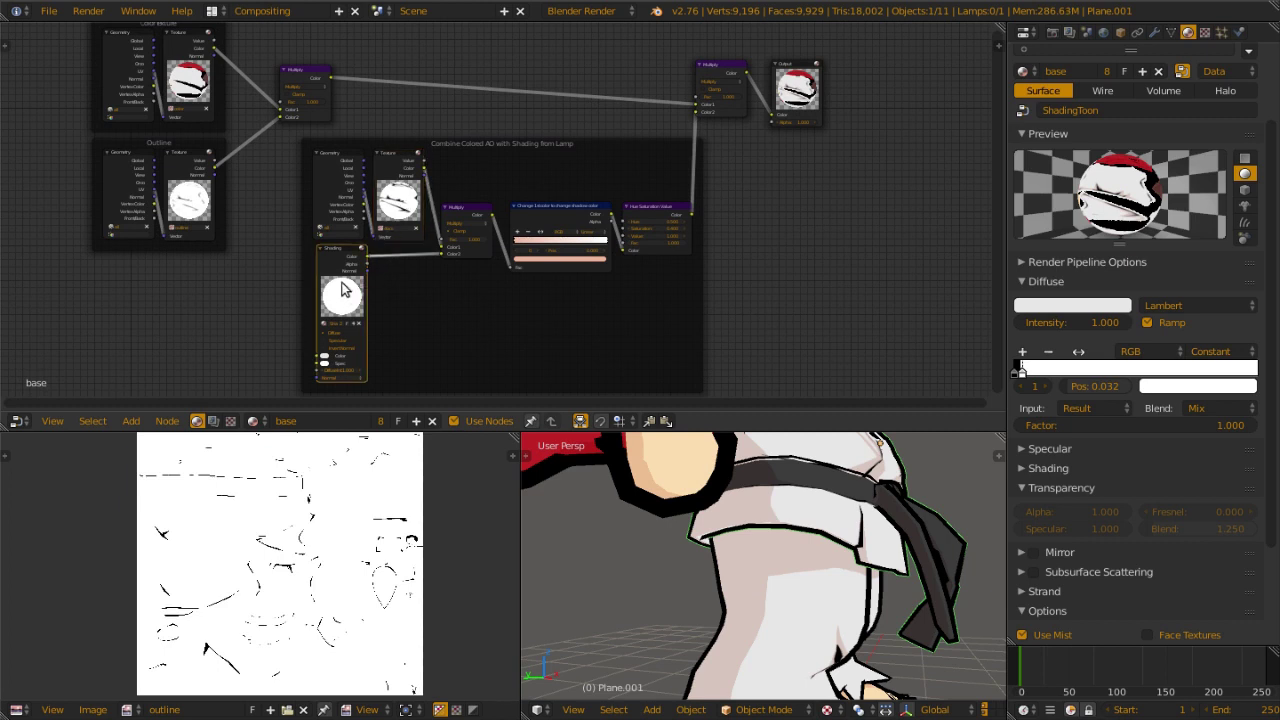
left_click(395, 208)
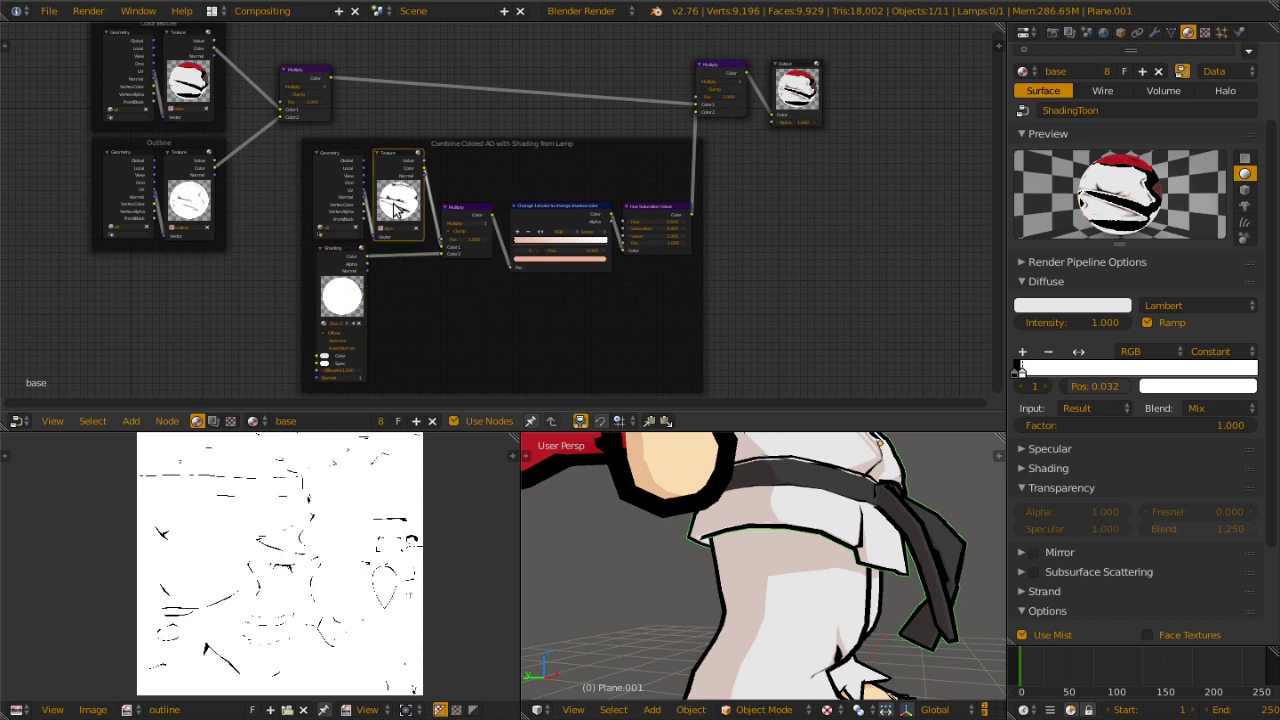
scroll(395, 208, "up", 3)
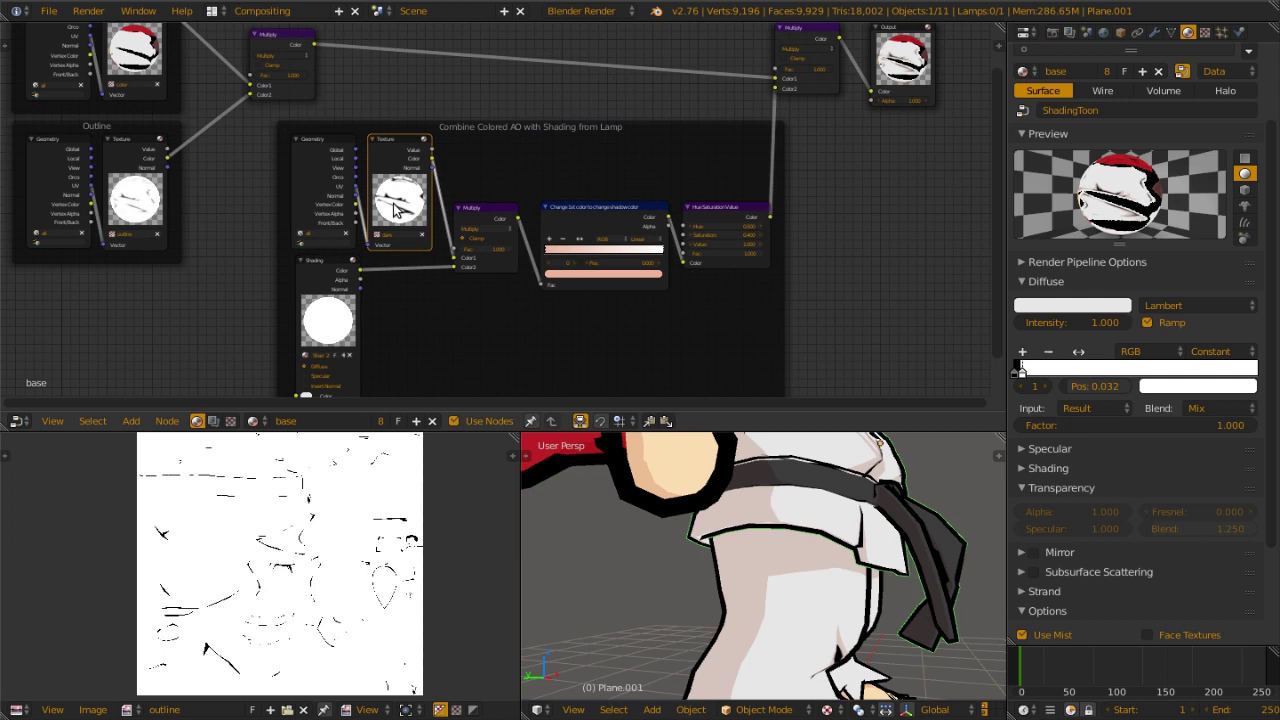
- Display the dark image and examine how it and the Shading node combine in the Multiply node of the colored AO frame
left_click(130, 709)
left_click(160, 593)
left_click(330, 322)
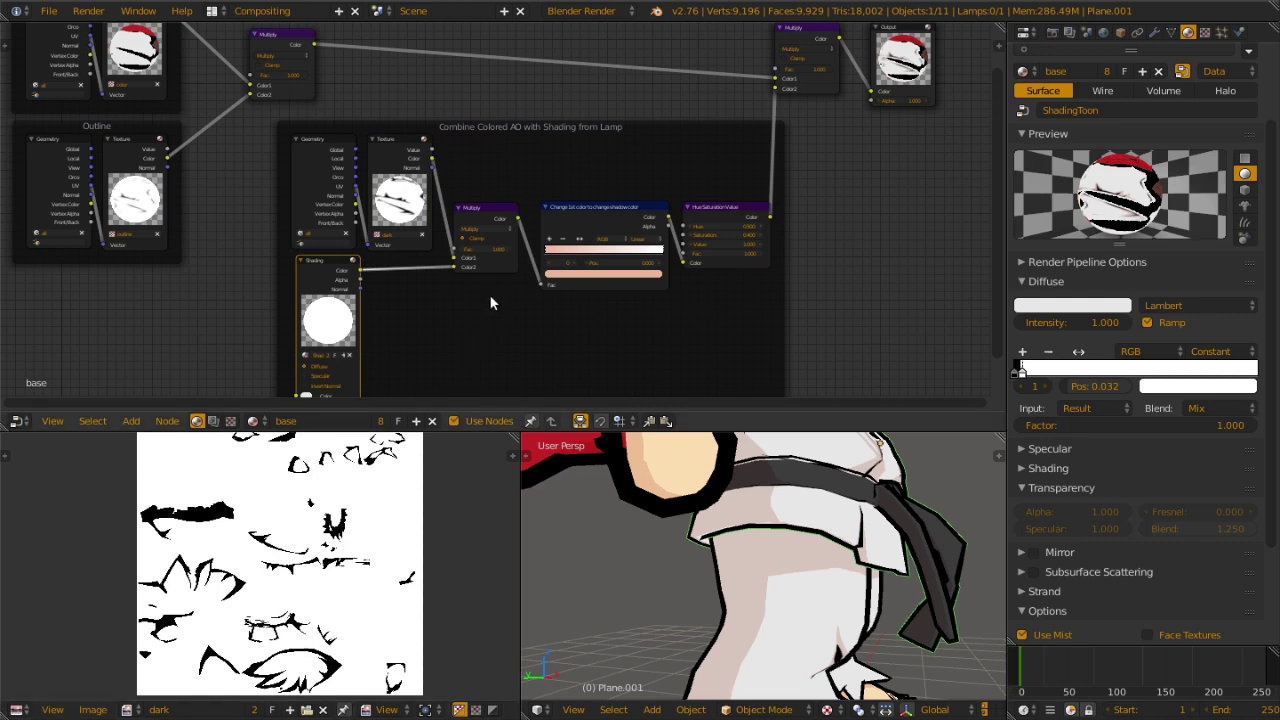
middle_click_drag(485, 282, 434, 346)
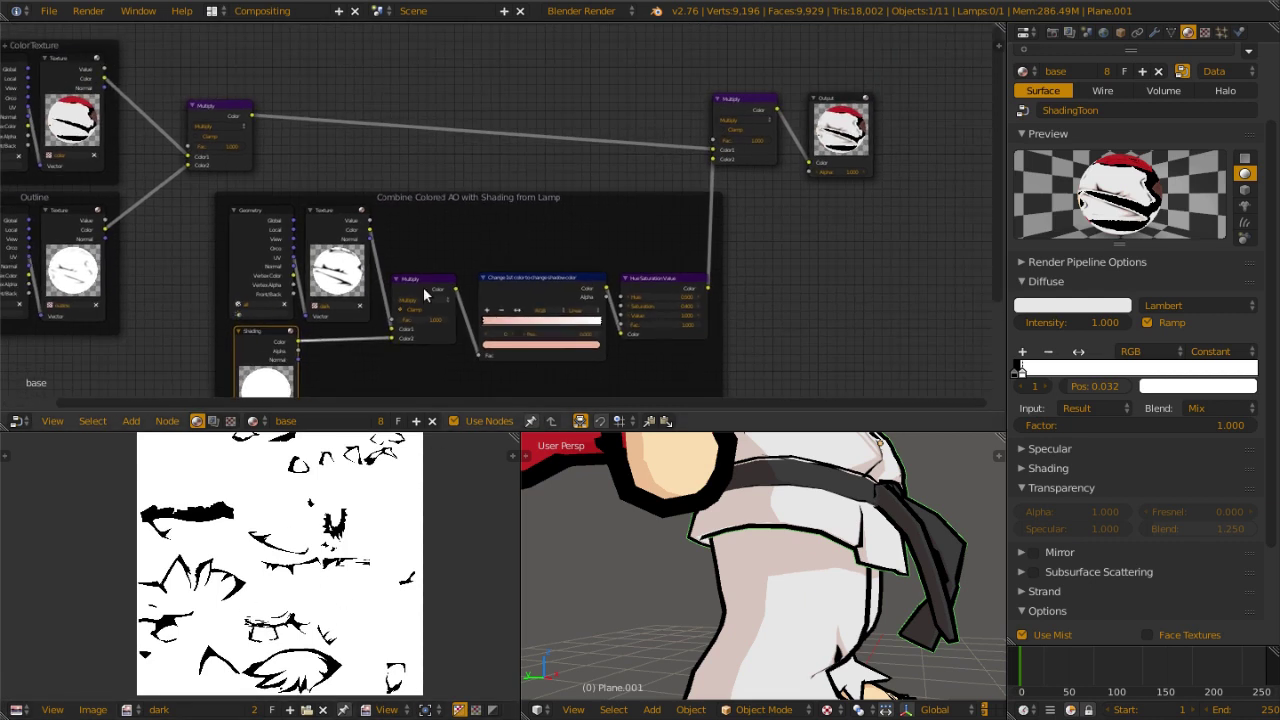
left_click_drag(423, 284, 419, 288)
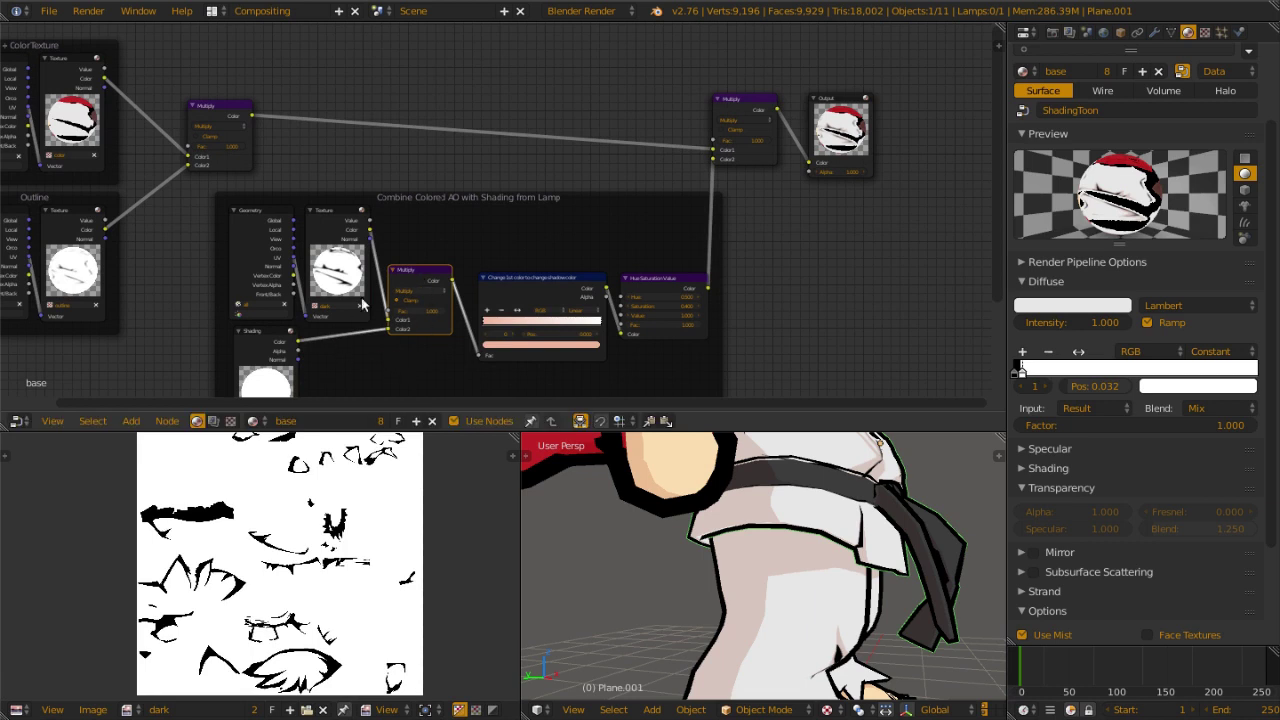
- Select the Change 1st color to change shadow color ramp node and examine its position after the Multiply node
middle_click_drag(535, 275, 459, 261)
scroll(434, 257, "up", 1)
scroll(434, 257, "up", 2)
left_click_drag(472, 261, 458, 242)
scroll(676, 246, "down", 2)
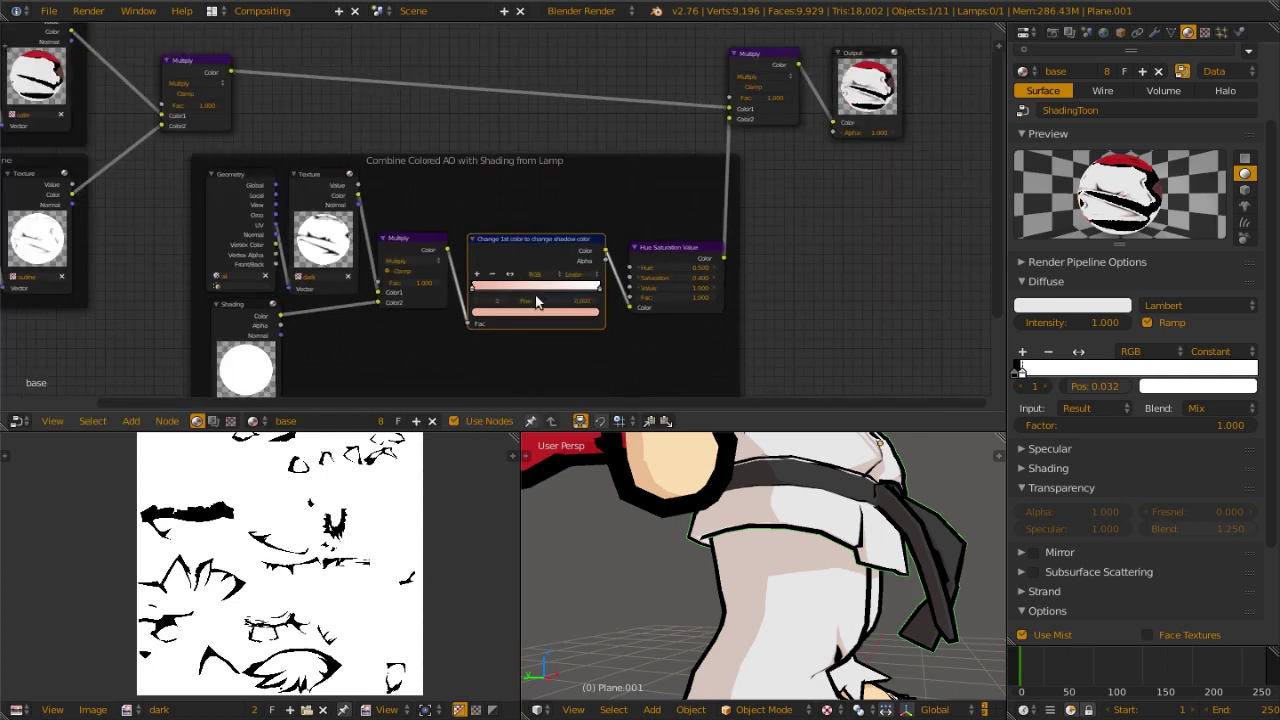
middle_click_drag(540, 308, 558, 190)
key("shift+a")
mouse_move(545, 181)
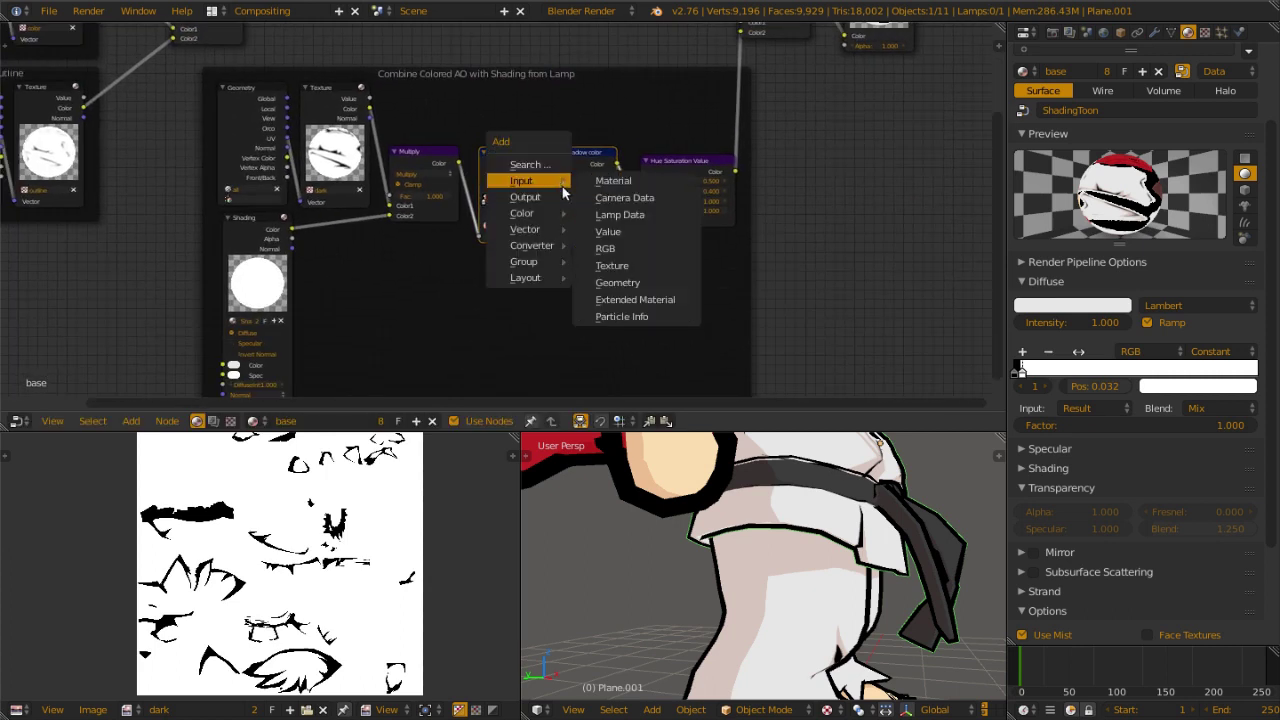
mouse_move(530, 213)
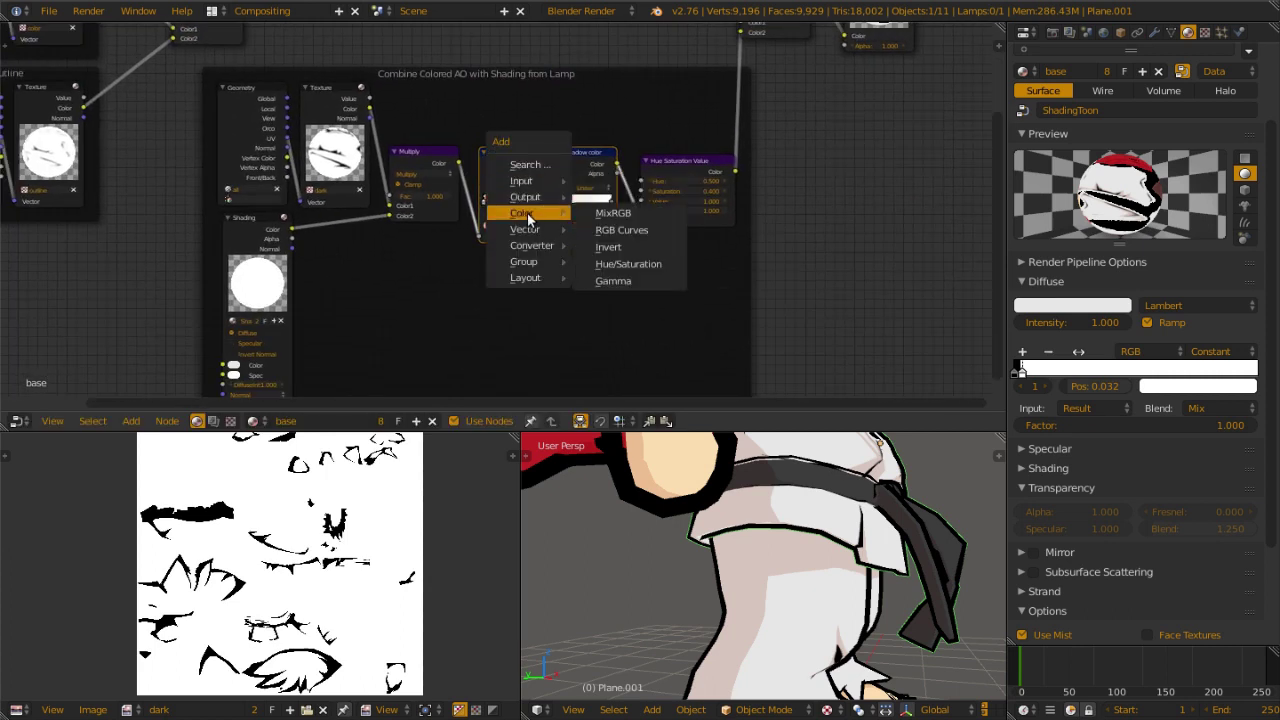
left_click(608, 229)
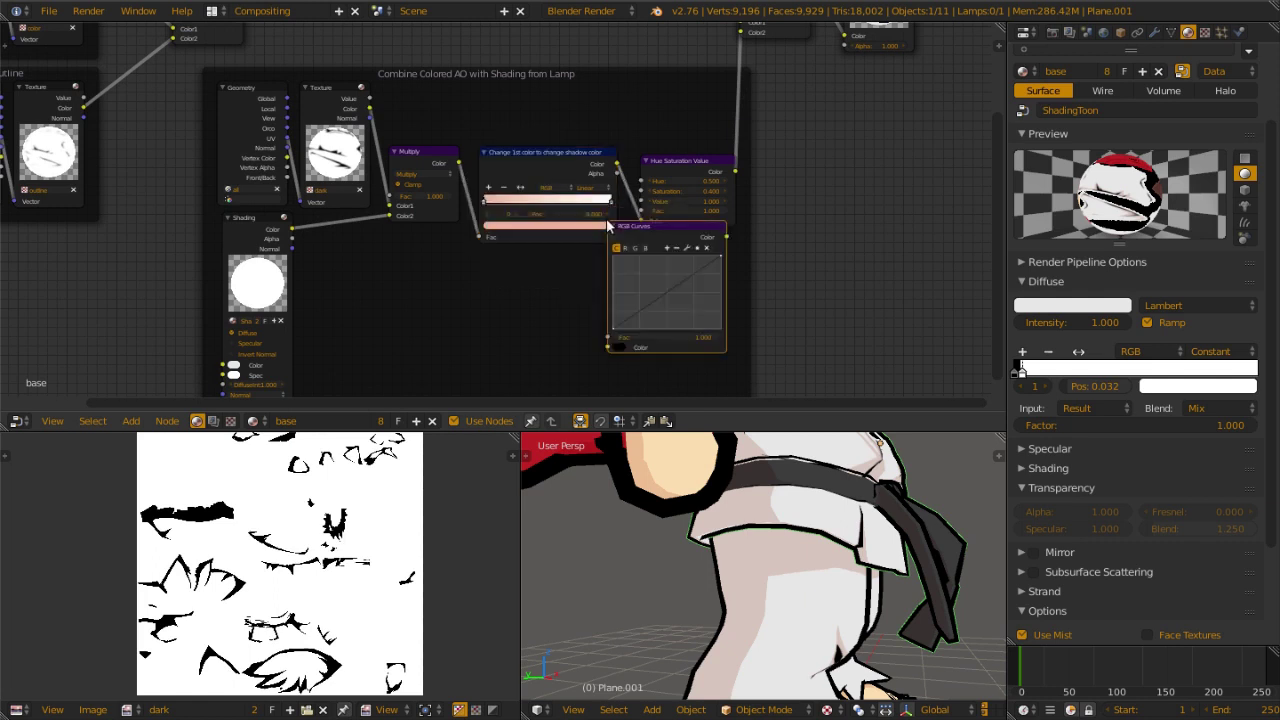
key("x")
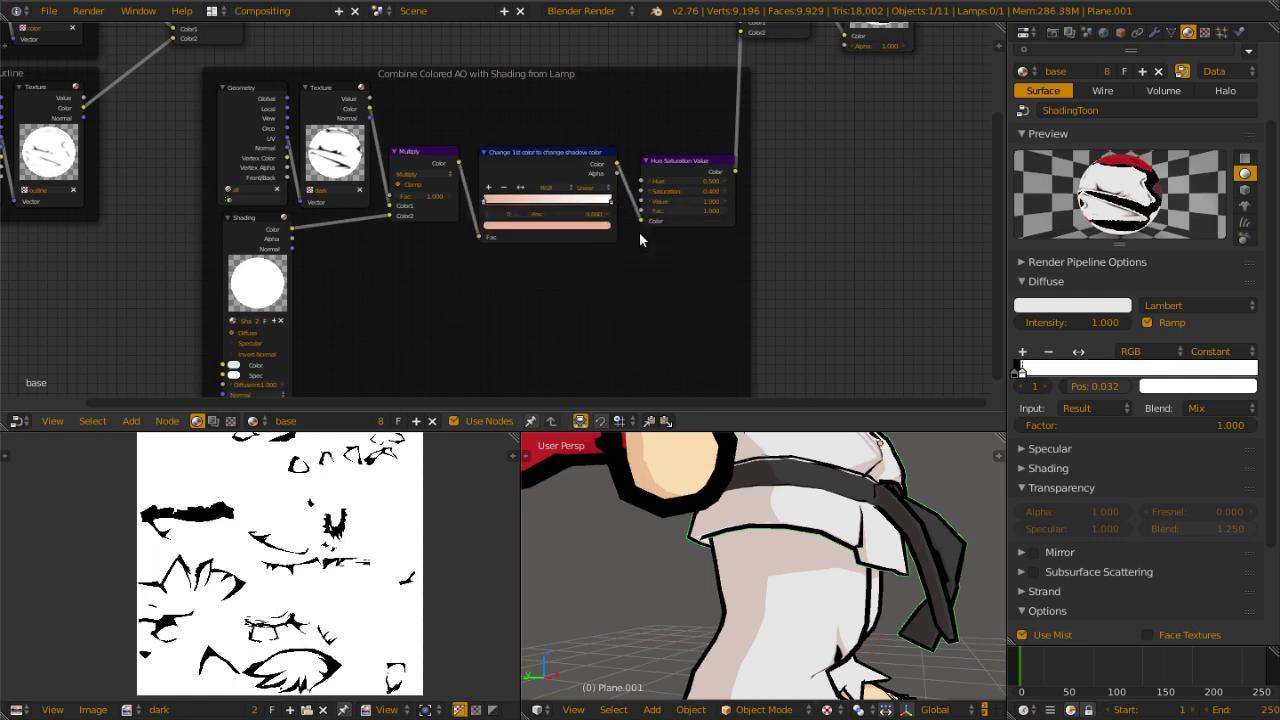
- Add a Mix node below the shadow color ramp, feed its Fac from the frame's Multiply node and connect its Color to the Output
key("shift+a")
left_click(672, 234)
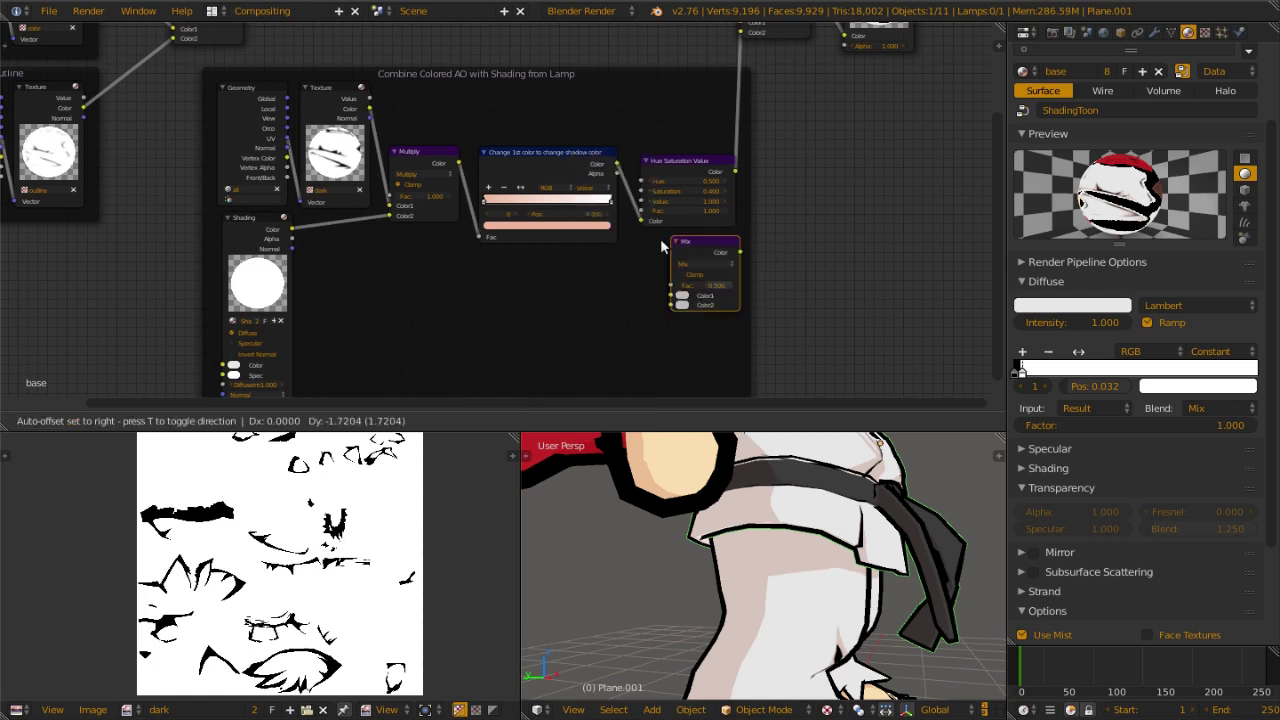
left_click(481, 262)
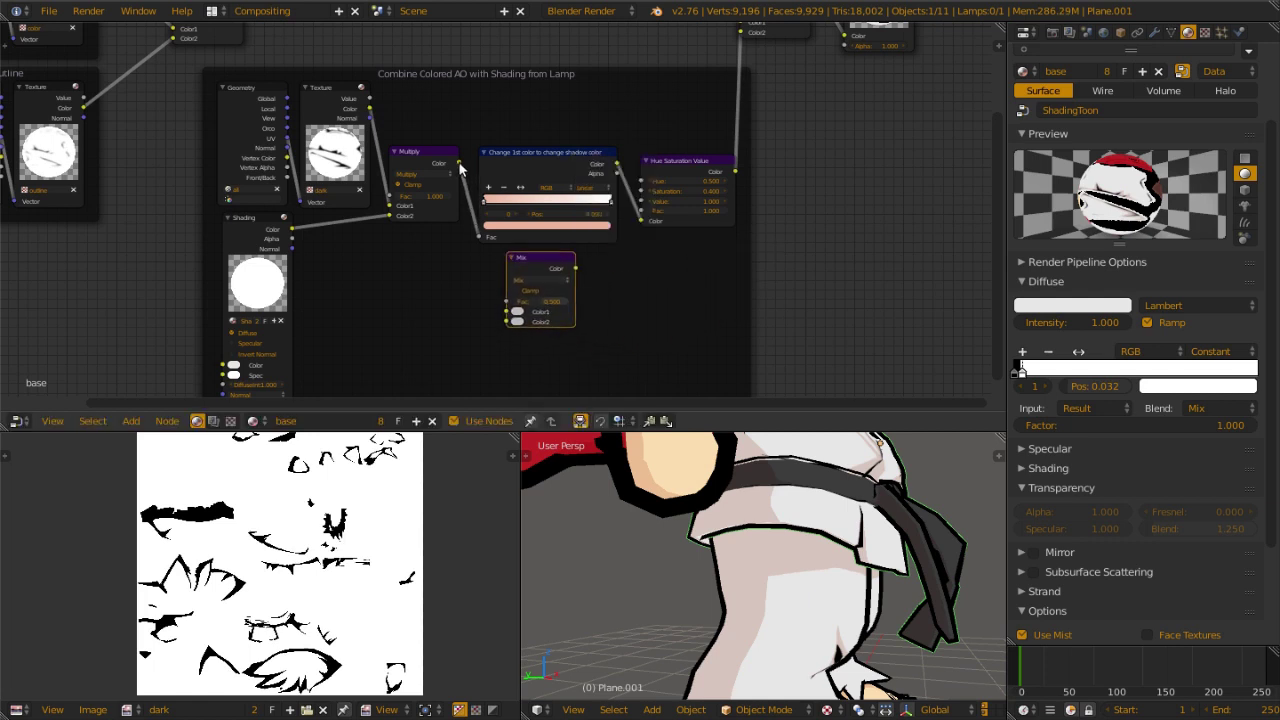
left_click_drag(460, 165, 505, 309)
scroll(567, 271, "down", 2)
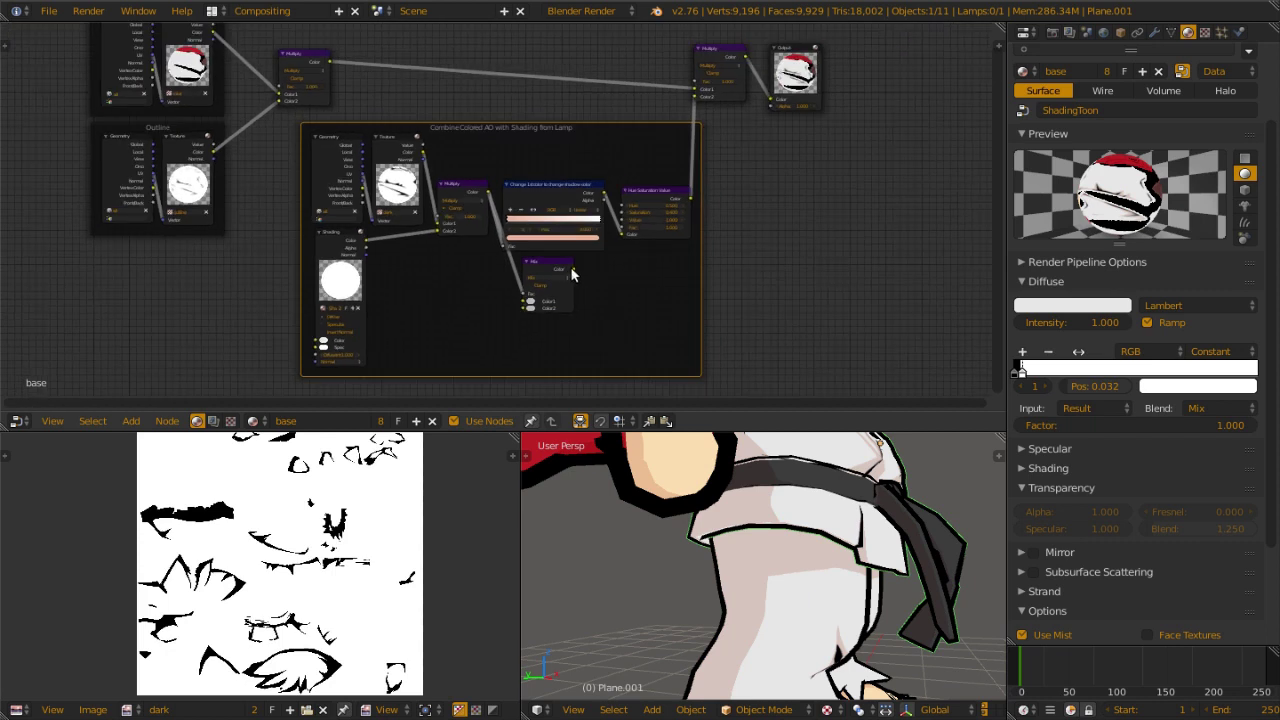
left_click_drag(573, 267, 769, 99)
- Set the Mix node's Color1 to red (0.500, 0.030, 0.030) and Color2 to pink (0.500, 0.227, 0.227)
scroll(525, 309, "up", 2)
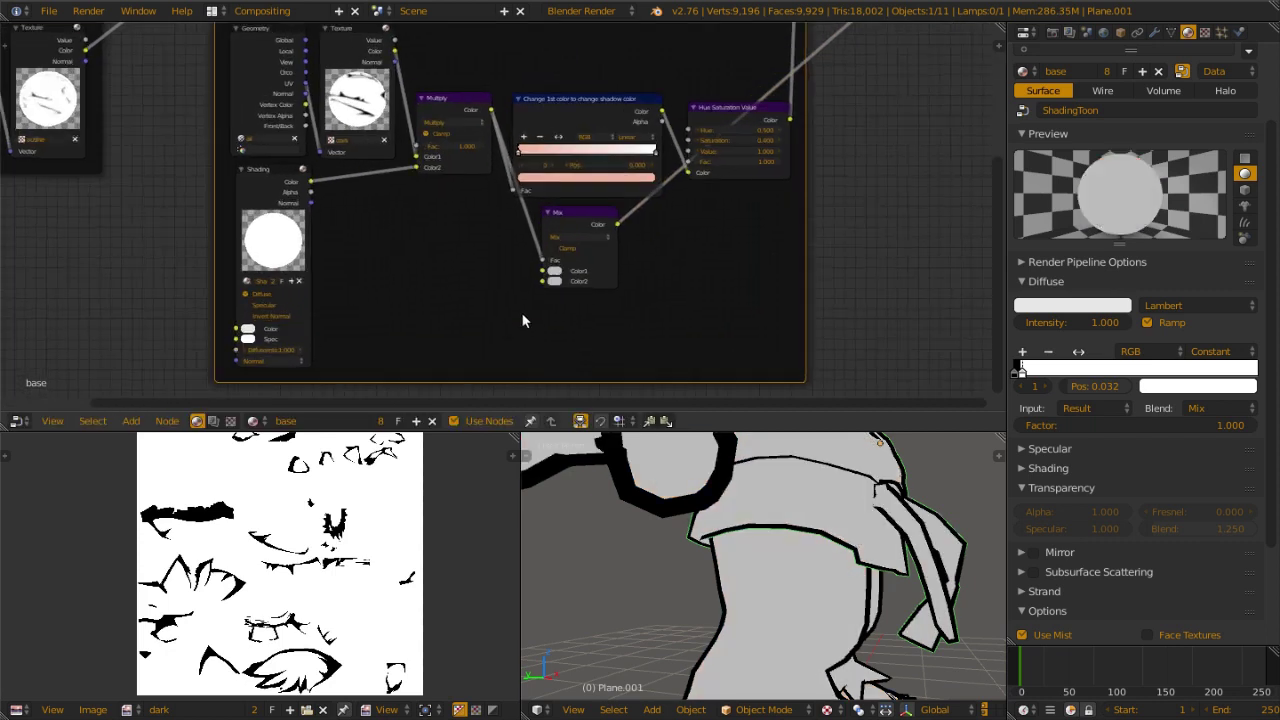
scroll(527, 317, "up", 2)
left_click(566, 257)
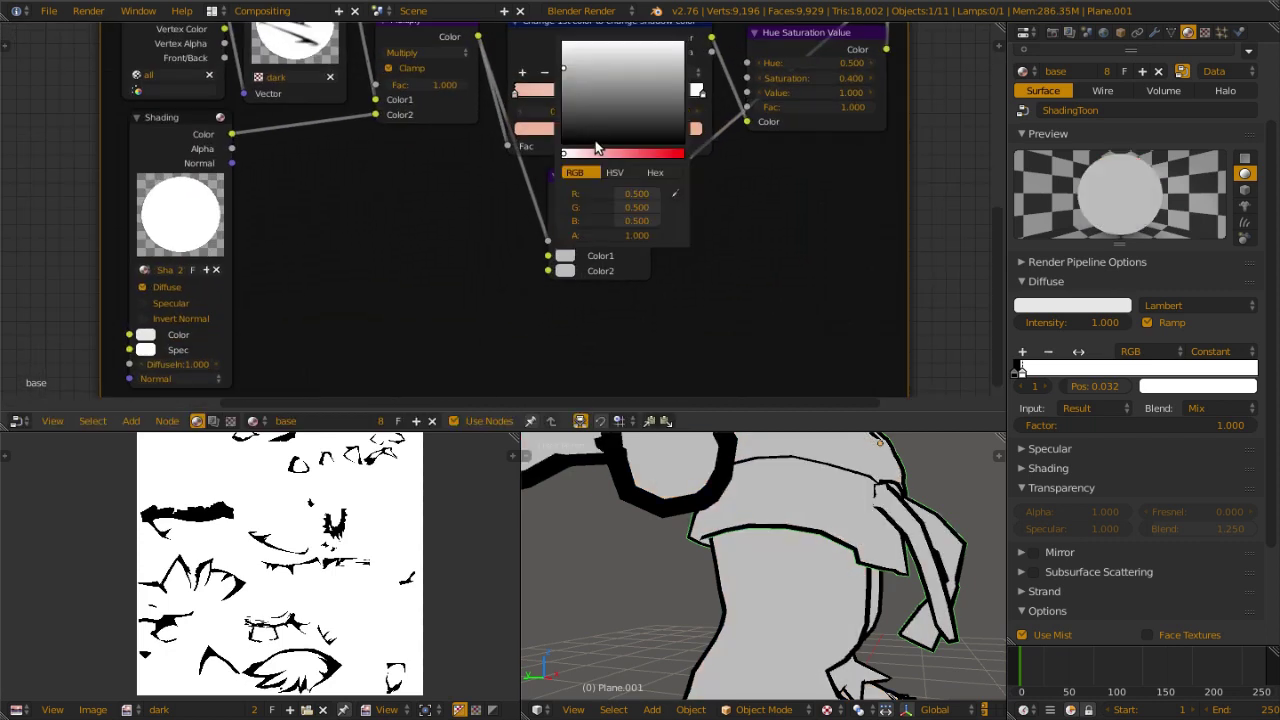
left_click(652, 153)
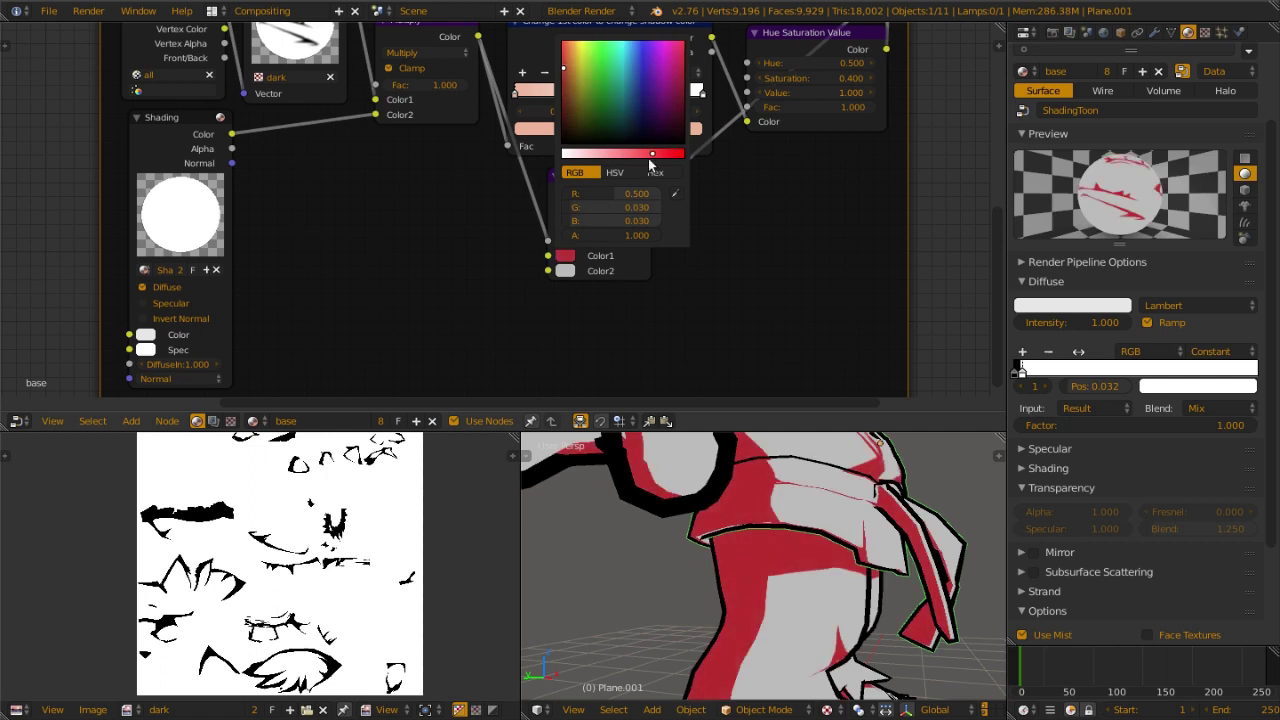
left_click(562, 271)
left_click(600, 168)
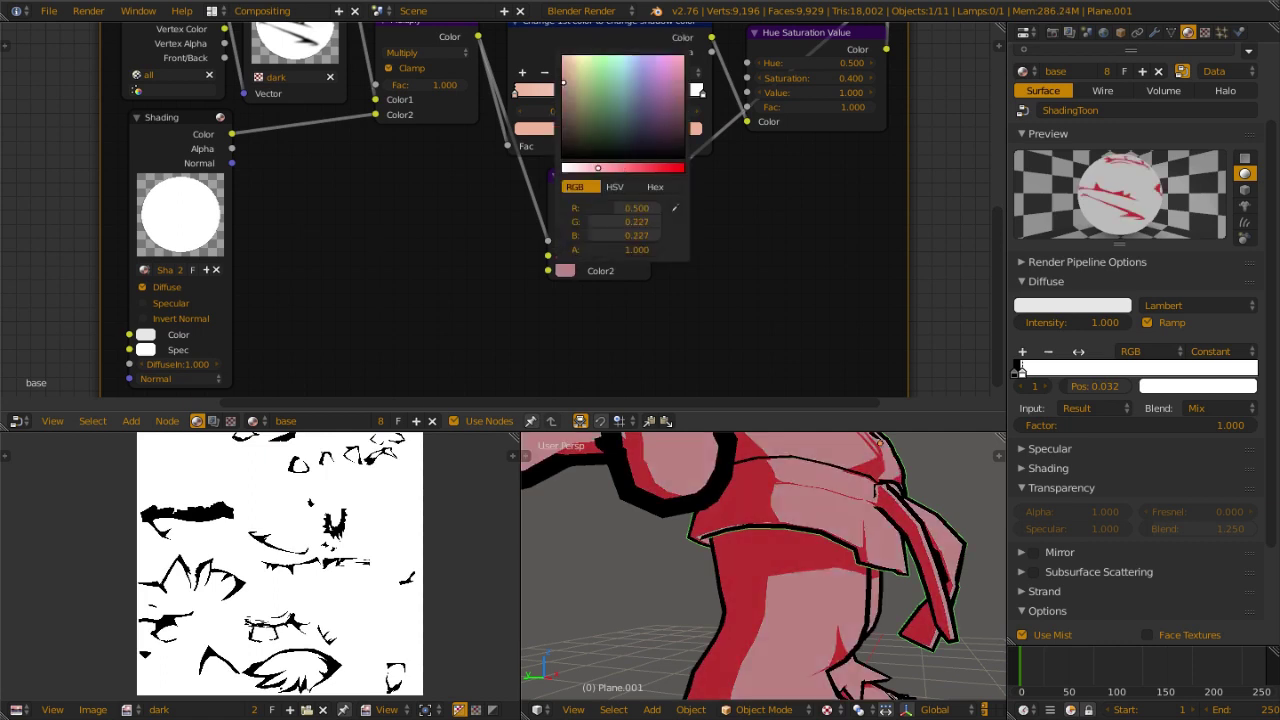
- Examine the red shadows and pink lit areas on the character and compare them with the Mix node's two colors
scroll(842, 607, "down", 4)
scroll(843, 607, "up", 5)
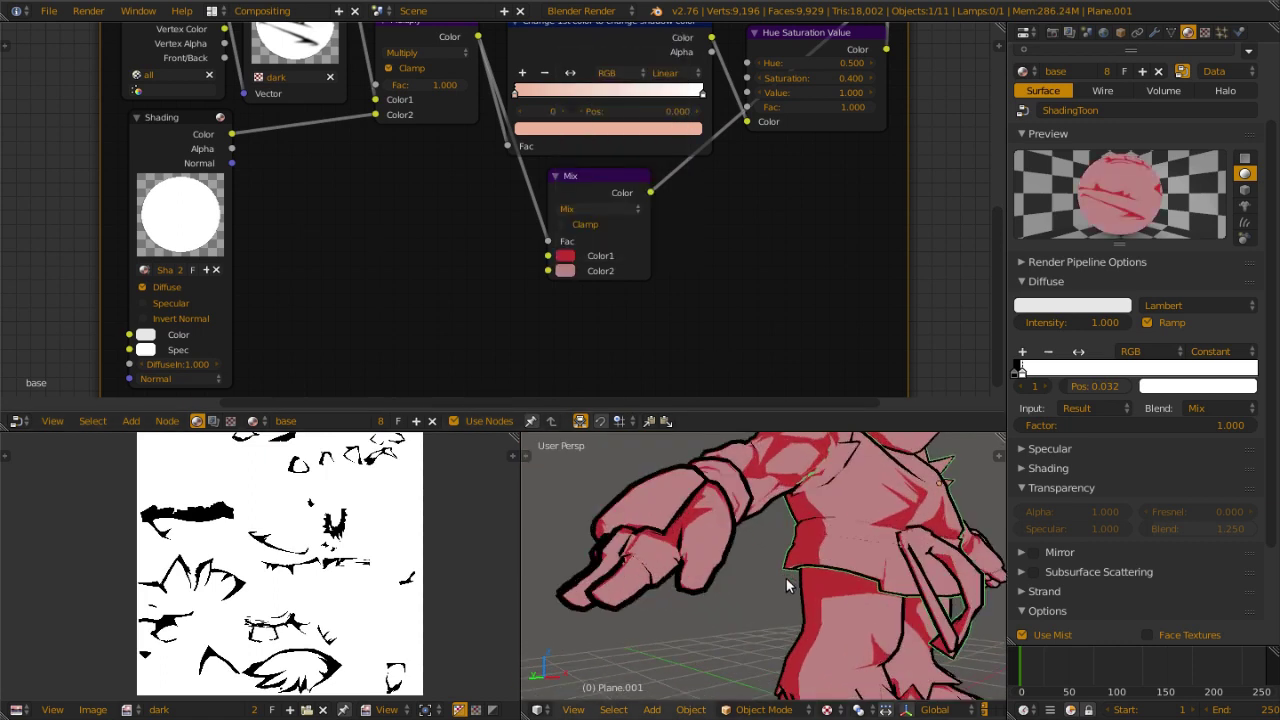
scroll(833, 612, "up", 2)
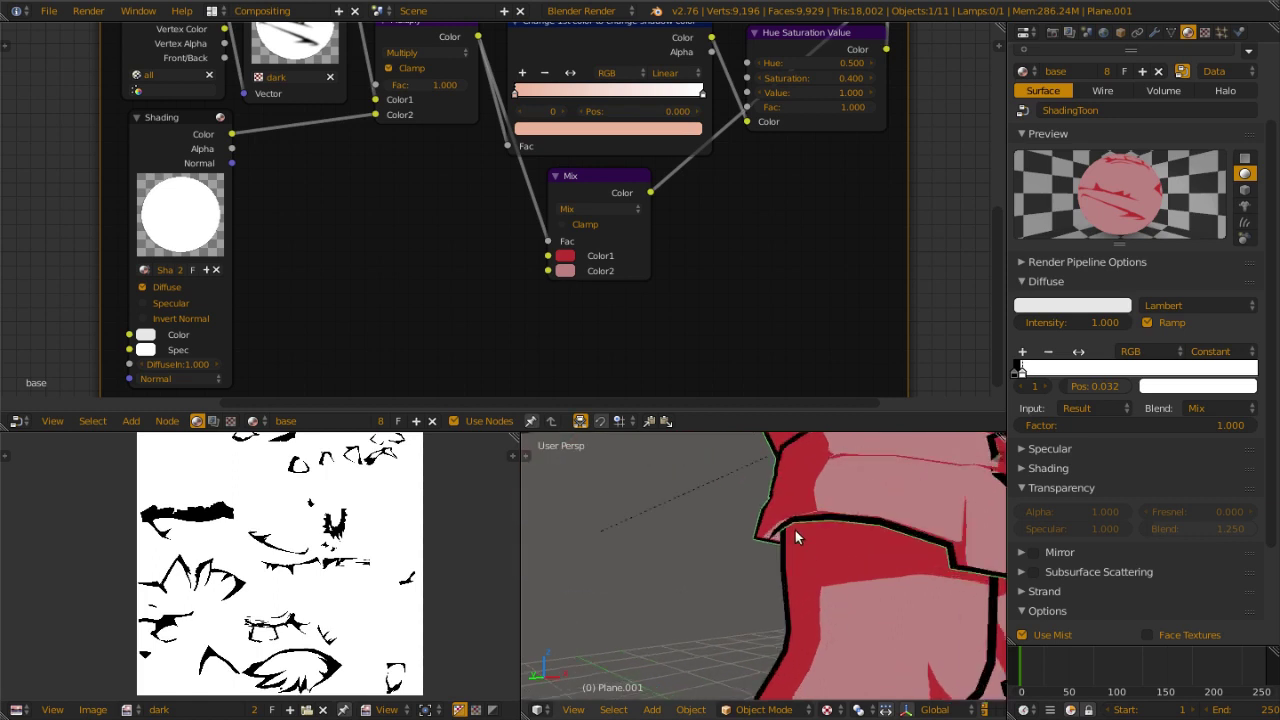
scroll(793, 530, "down", 7)
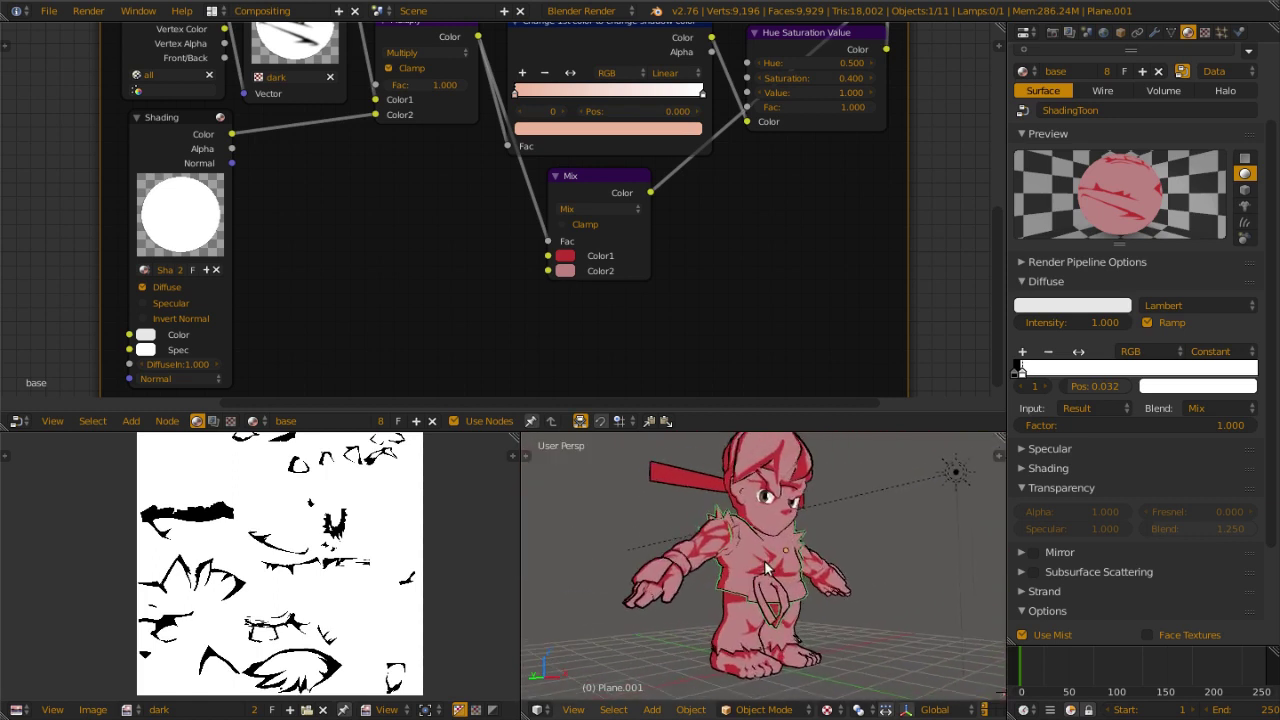
middle_click_drag(764, 560, 763, 608)
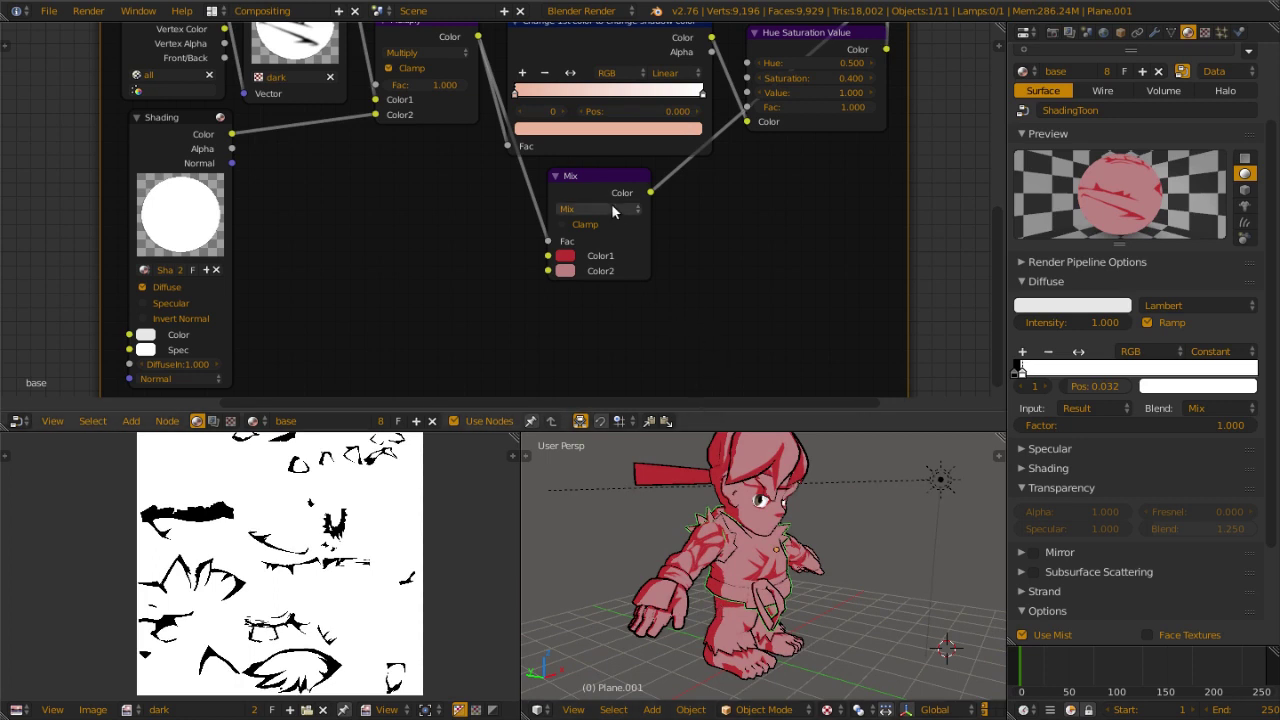
scroll(611, 203, "down", 1)
middle_click_drag(655, 203, 620, 261)
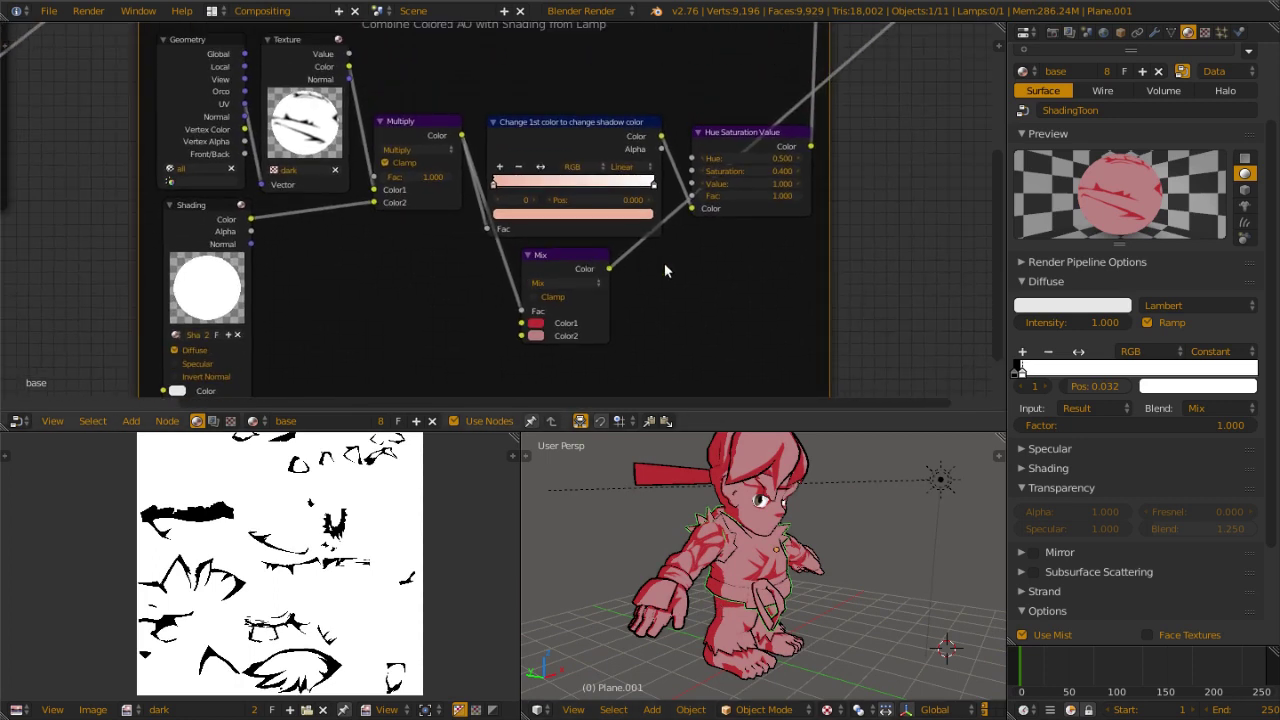
scroll(672, 266, "down", 1)
scroll(574, 266, "up", 1)
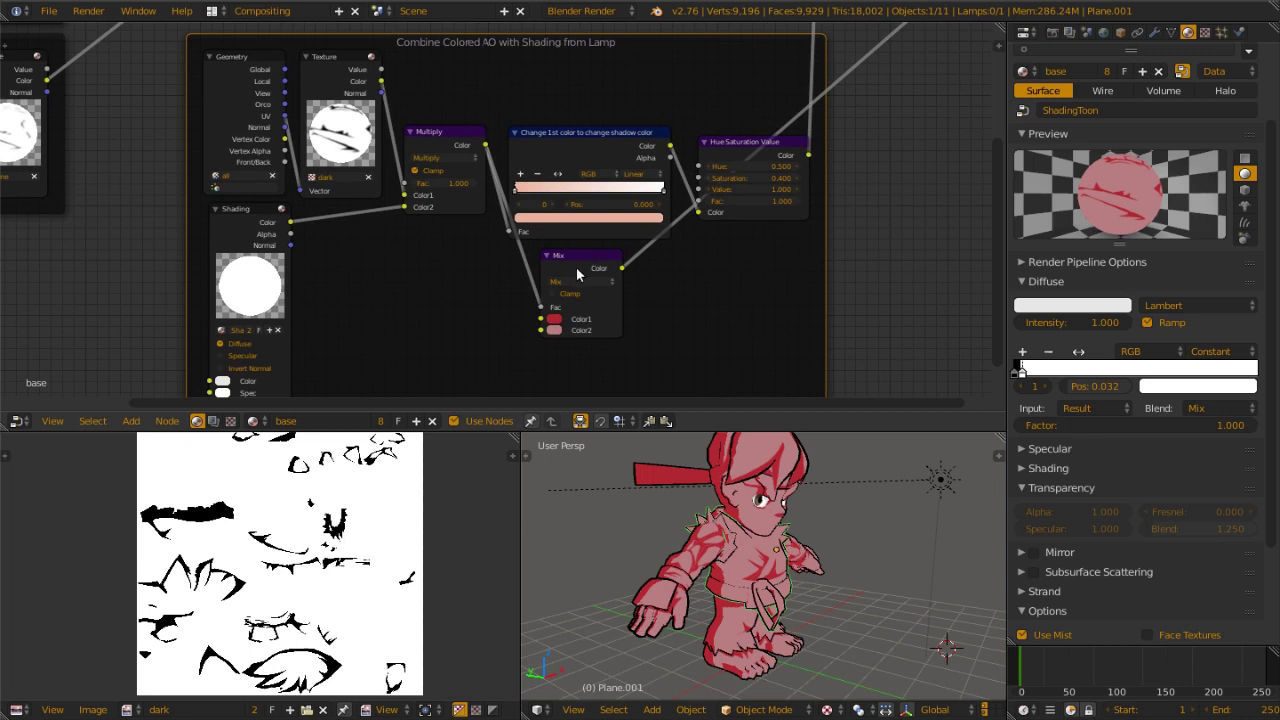
scroll(728, 649, "up", 3)
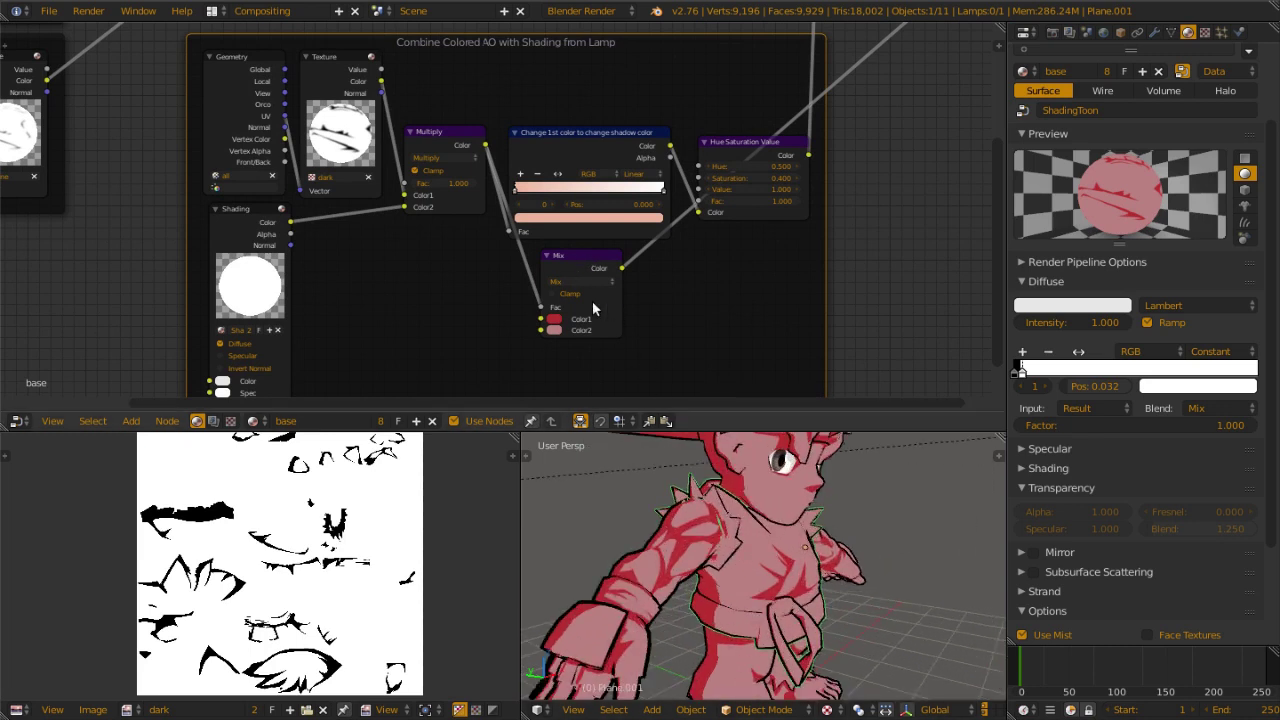
- Delete the Mix node from the Combine Colored AO with Shading from Lamp frame
mouse_move(570, 260)
left_mouse_down()
mouse_move(553, 255)
mouse_move(575, 254)
mouse_move(571, 269)
left_mouse_up()
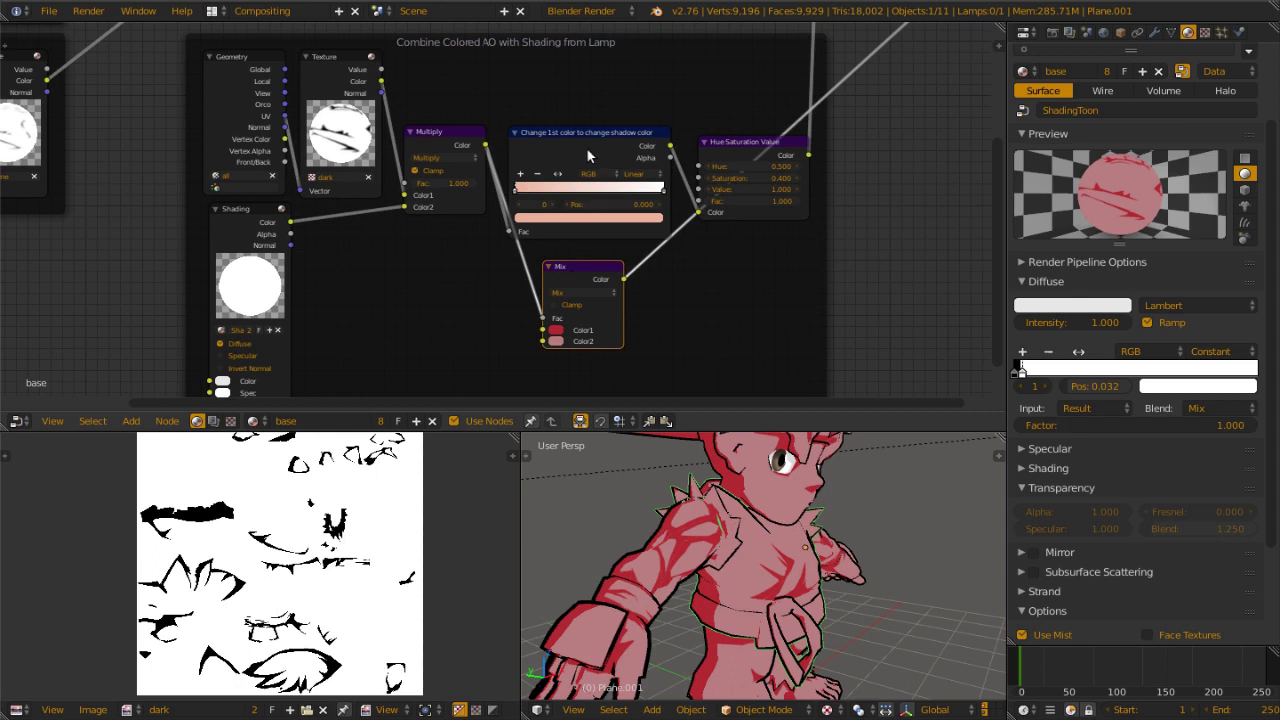
middle_click_drag(587, 155, 537, 216)
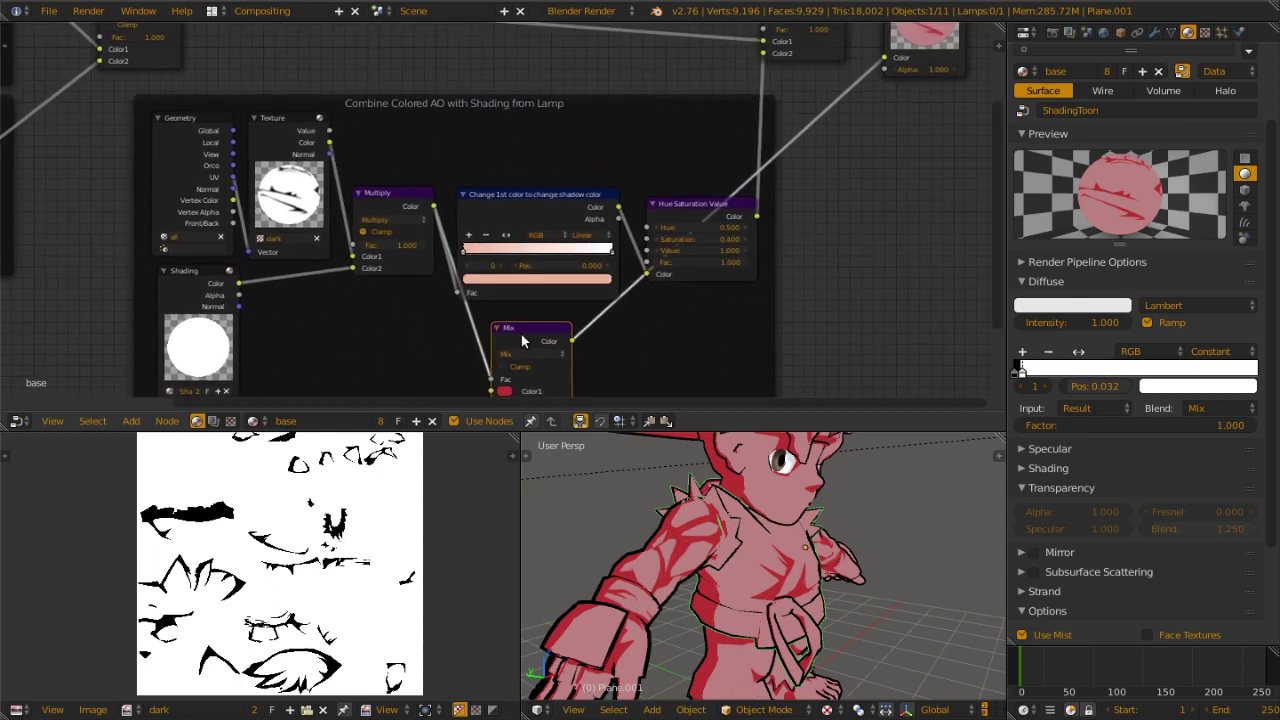
key("x")
- Connect the Multiply node joining ColorTexture and Outline to the Output's Color and inspect the character in a maximized viewport
middle_click_drag(687, 258, 580, 327)
scroll(431, 278, "down", 4)
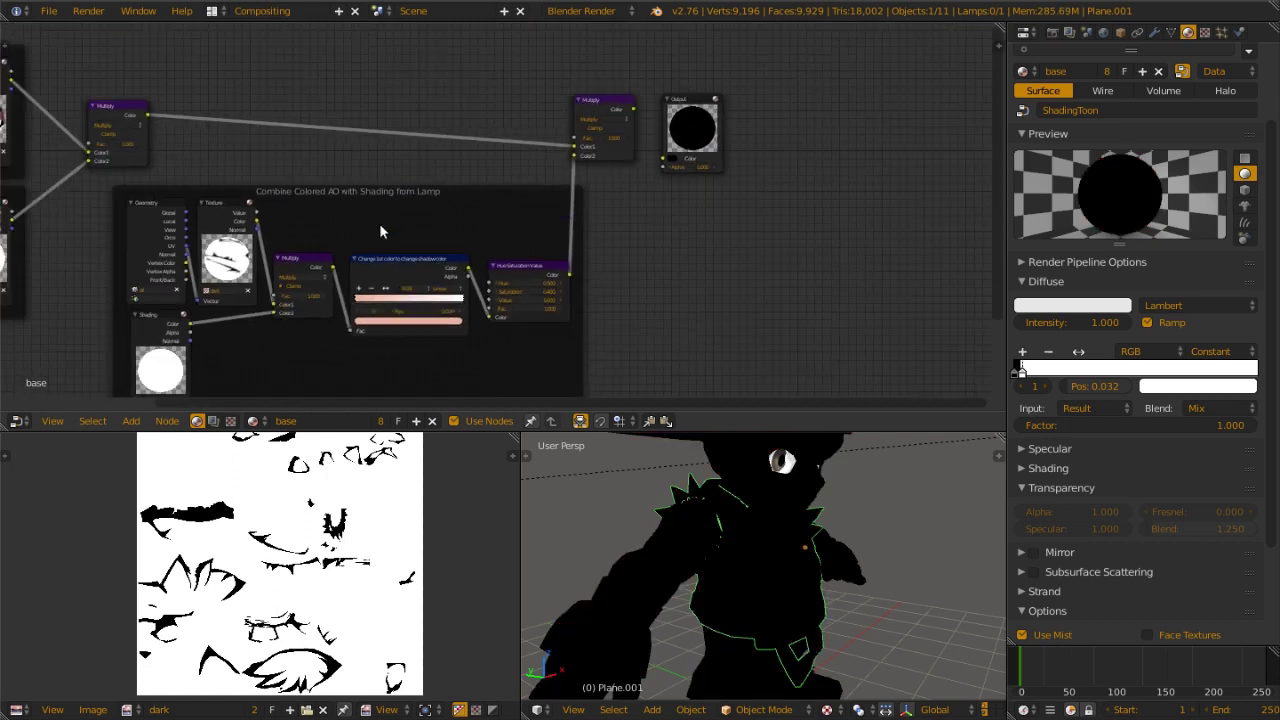
middle_click_drag(333, 190, 609, 203)
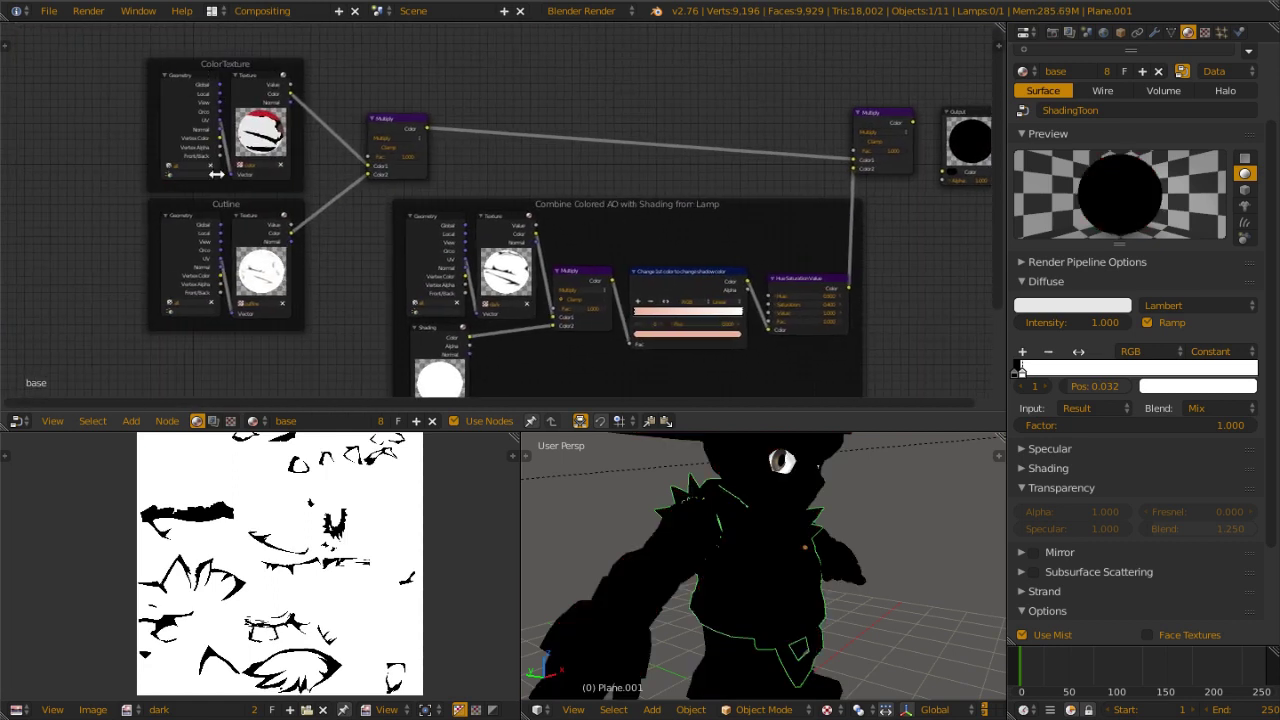
middle_click_drag(490, 170, 145, 103)
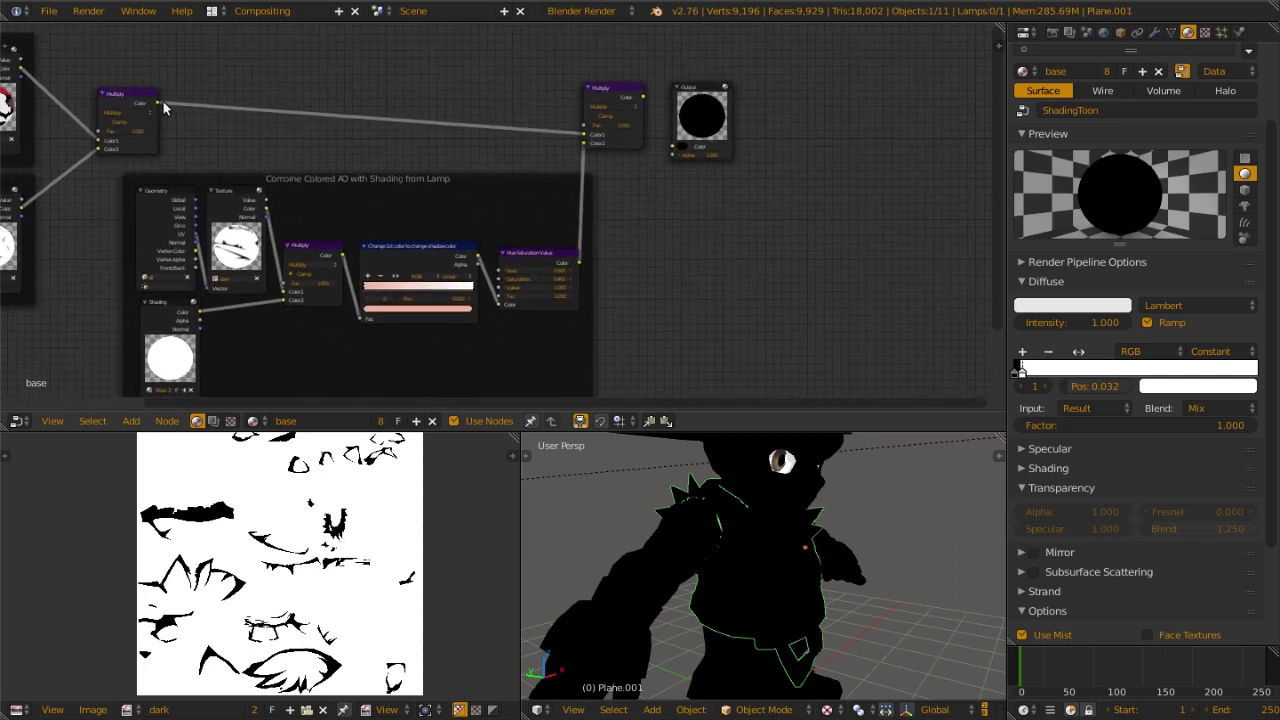
left_click_drag(158, 102, 673, 147)
scroll(776, 470, "down", 4)
key("shift+space")
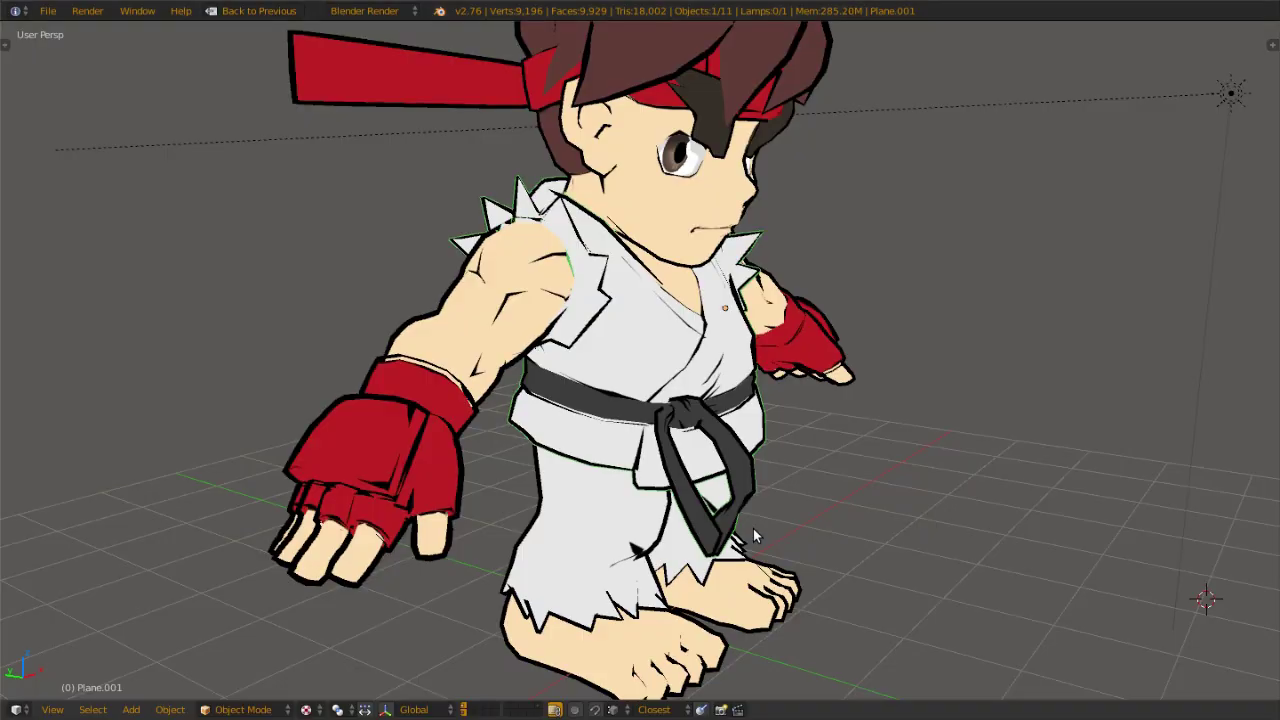
middle_click_drag(753, 528, 632, 375)
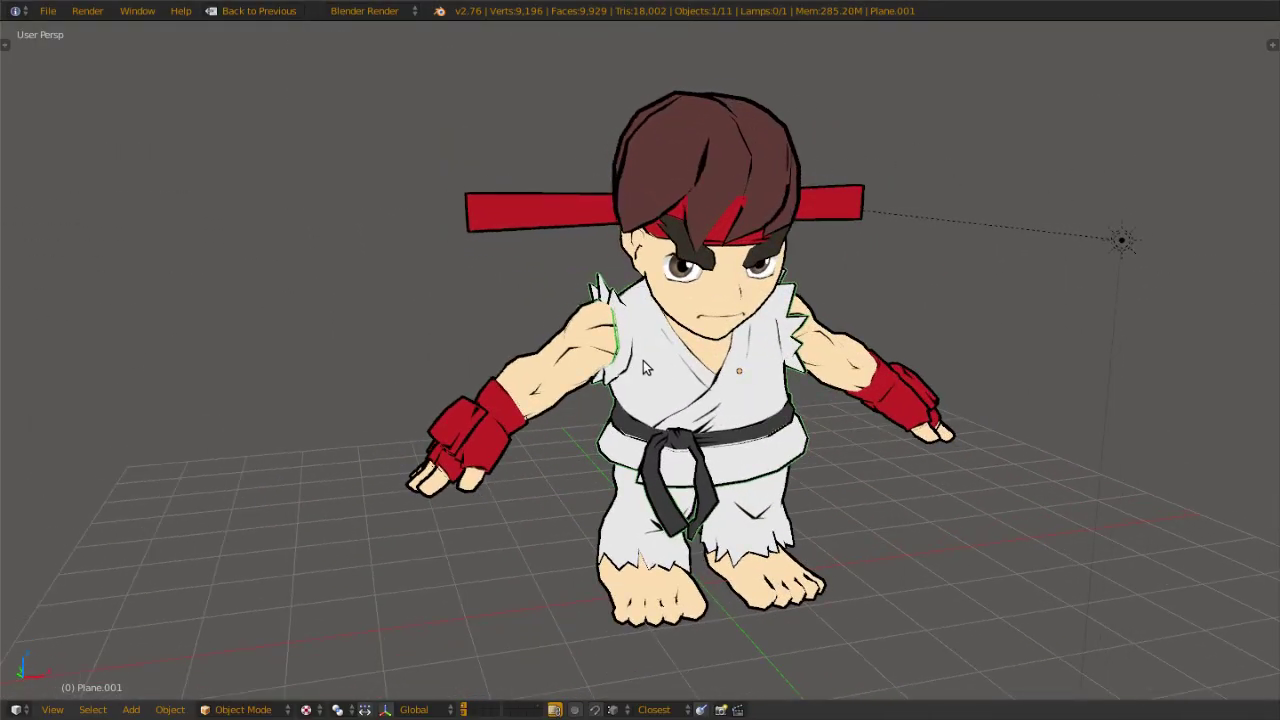
key("shift+space")
- Connect the Multiply node combining the dark texture and lamp shading to the Output's Color and inspect the character's black-and-white shading
middle_click_drag(281, 144, 299, 105)
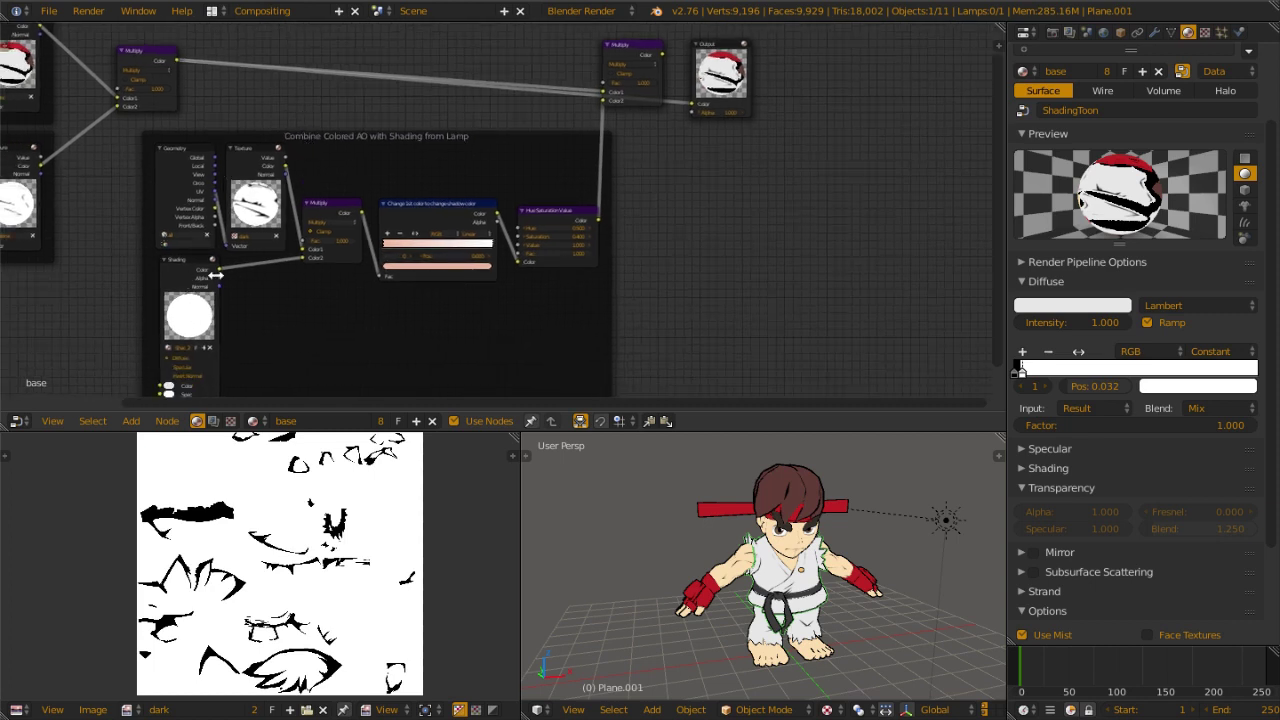
left_click(253, 215)
middle_click_drag(383, 211, 310, 257)
left_click_drag(290, 258, 617, 150)
middle_click_drag(763, 570, 900, 569)
scroll(890, 572, "up", 5)
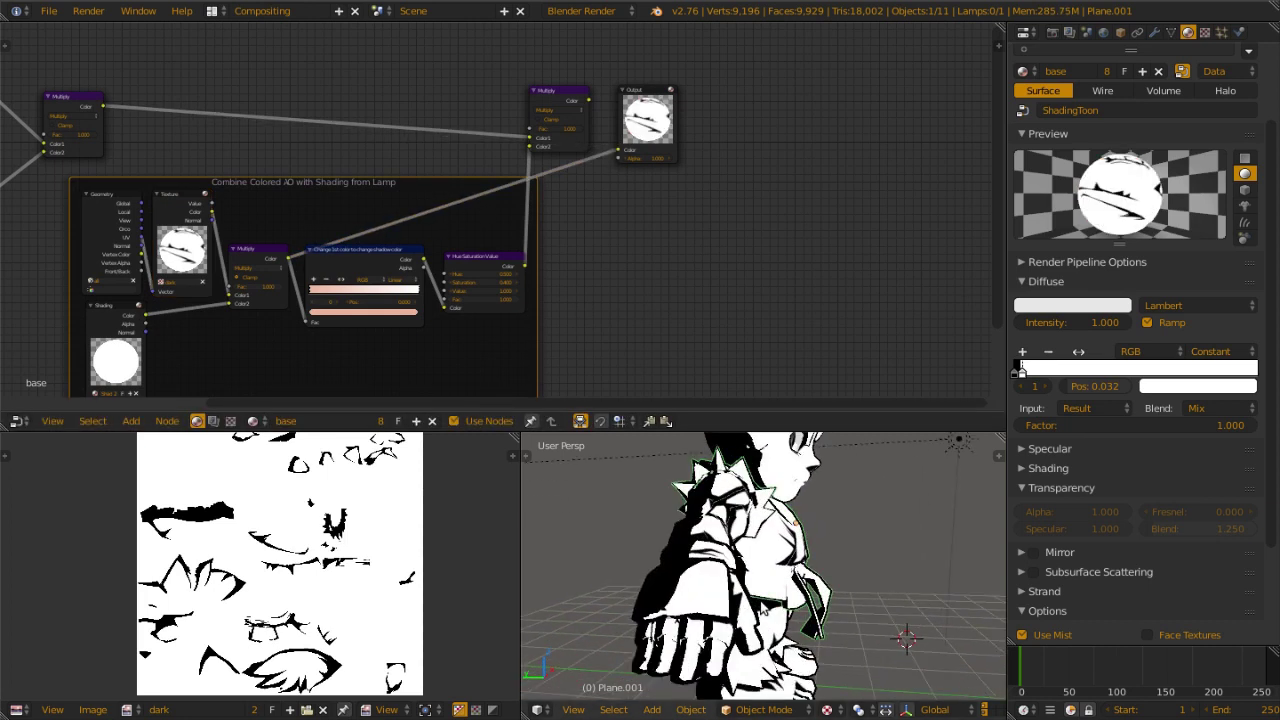
middle_click_drag(758, 660, 697, 614, "shift")
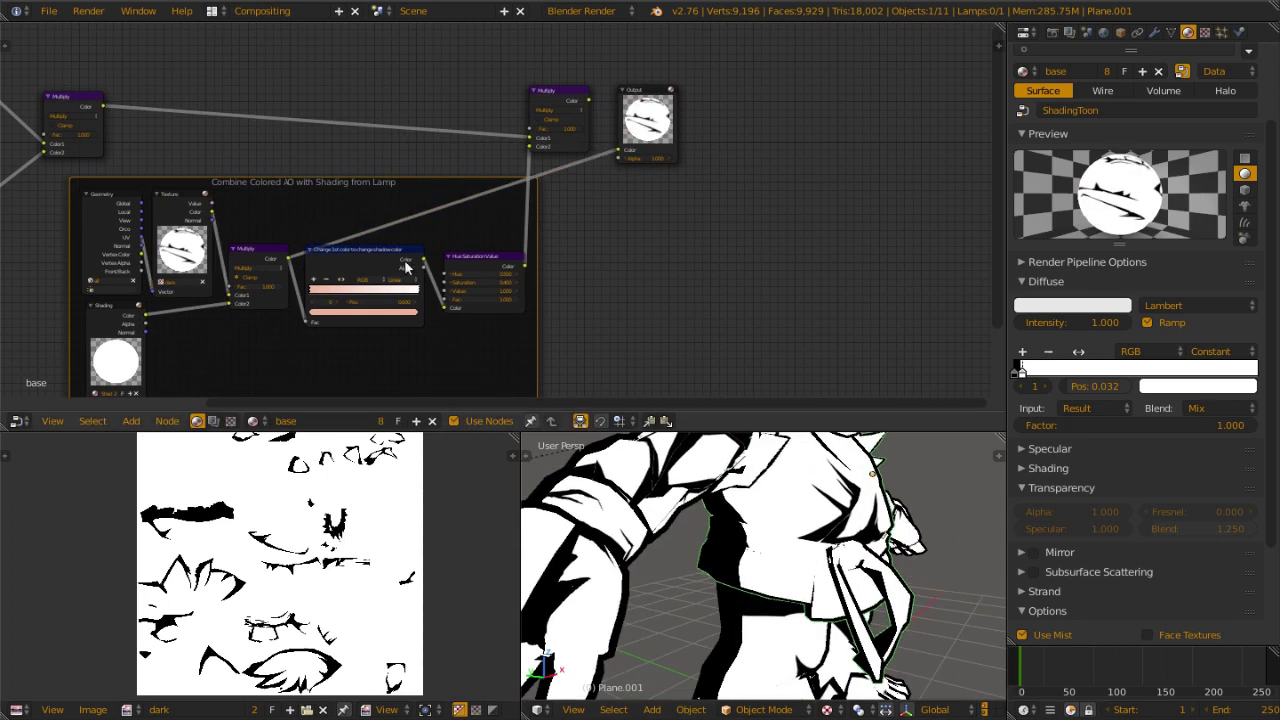
- Connect the shadow color ramp's Color to the Output's Color and inspect the tinted shadows on the character
left_click_drag(424, 260, 617, 150)
scroll(818, 563, "down", 3)
mouse_move(787, 576)
middle_mouse_down()
mouse_move(966, 622)
mouse_move(777, 582)
middle_mouse_up()
- Examine the Hue Saturation Value node linking the shadow color ramp to the final Multiply node
left_click_drag(478, 257, 475, 255)
scroll(475, 255, "up", 3)
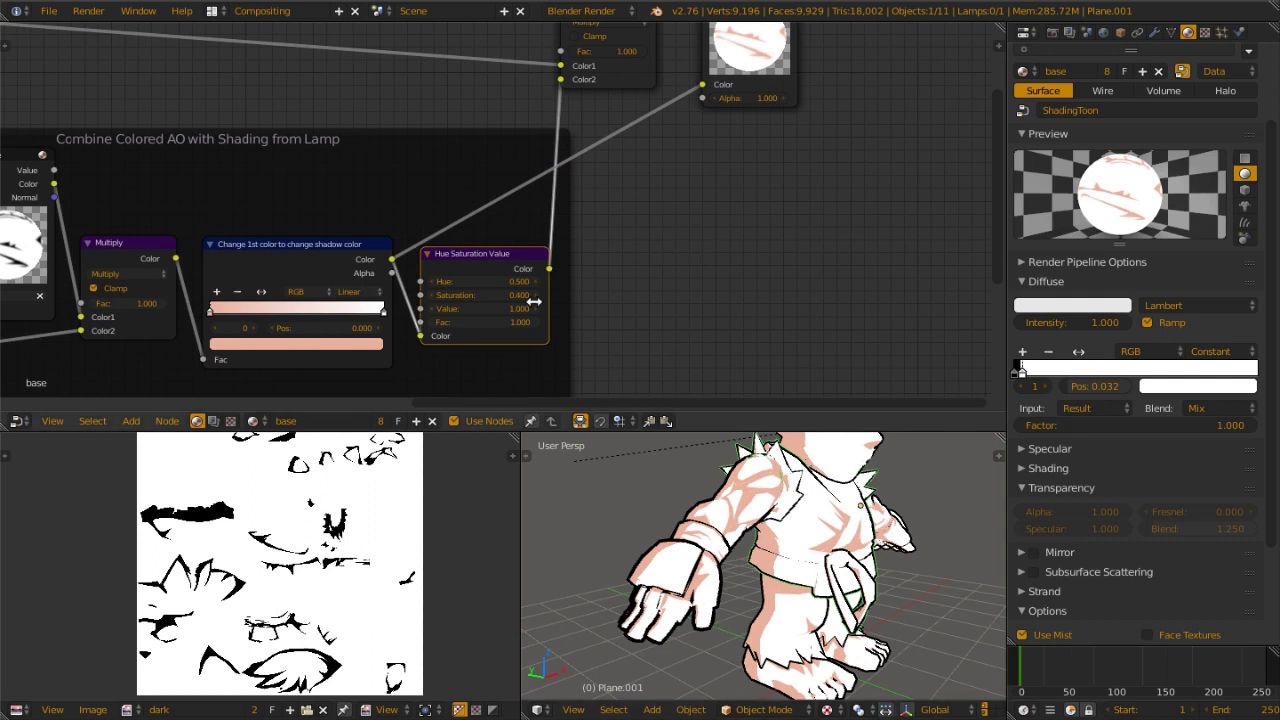
middle_click_drag(648, 183, 634, 253)
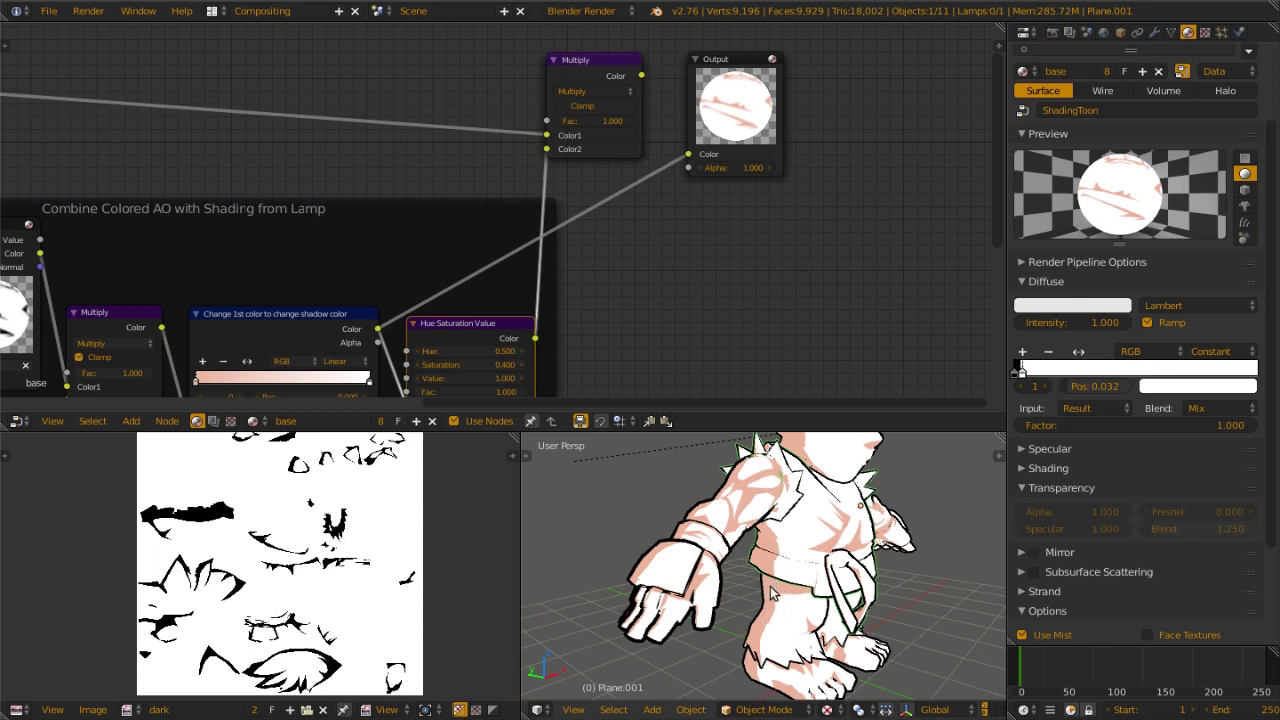
middle_click_drag(239, 336, 266, 226)
middle_click_drag(436, 160, 394, 308)
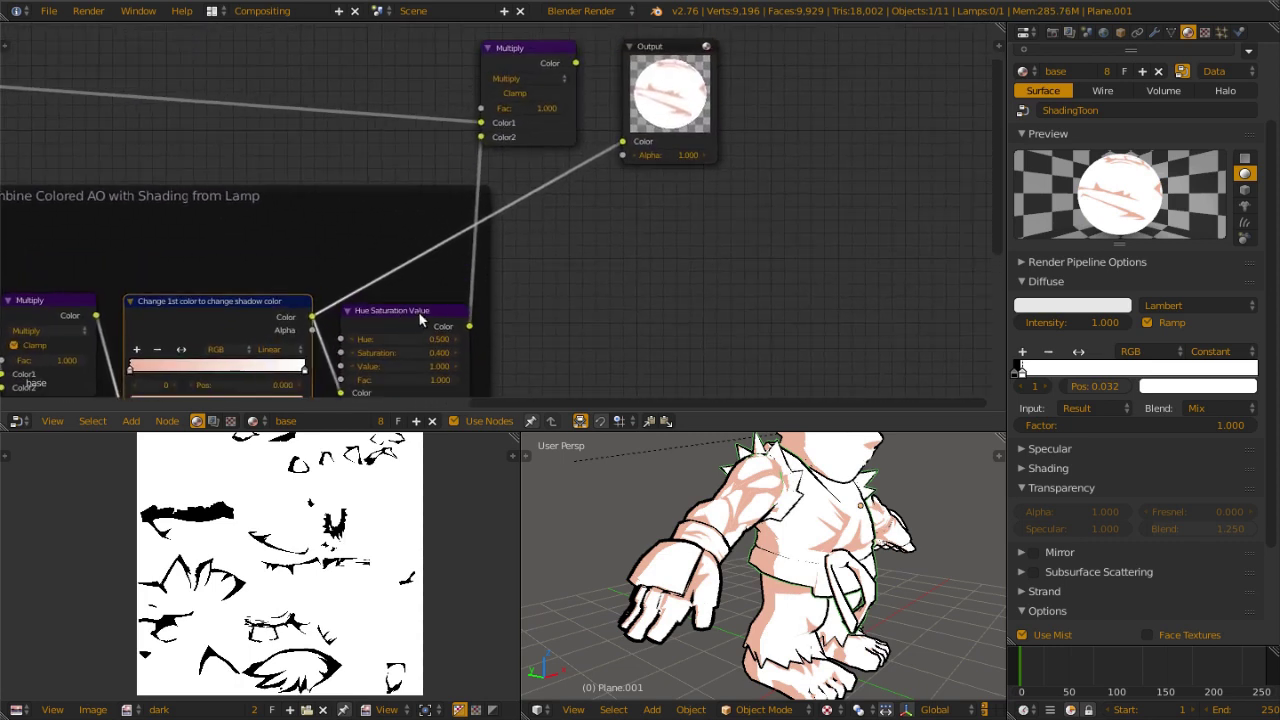
- Connect the Hue Saturation Value node's Color to the Output's Color and inspect the desaturated shadow tint on the character
left_click(521, 60)
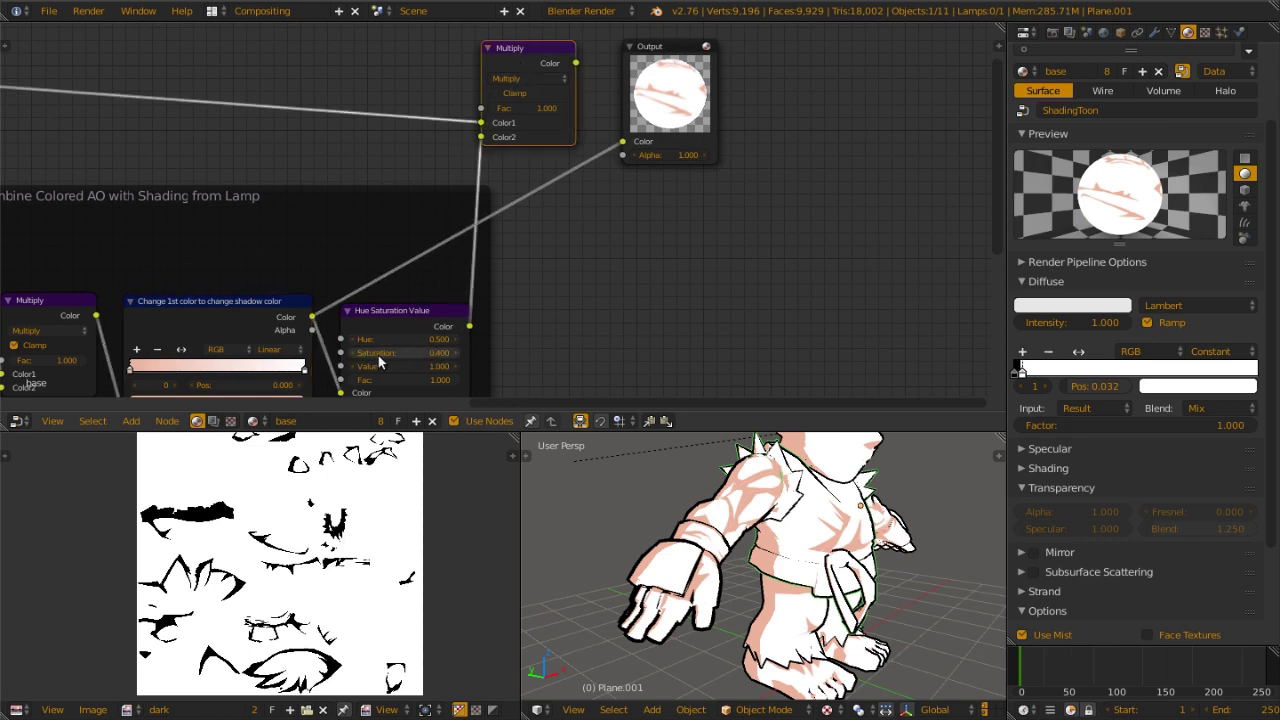
middle_click_drag(423, 198, 433, 220)
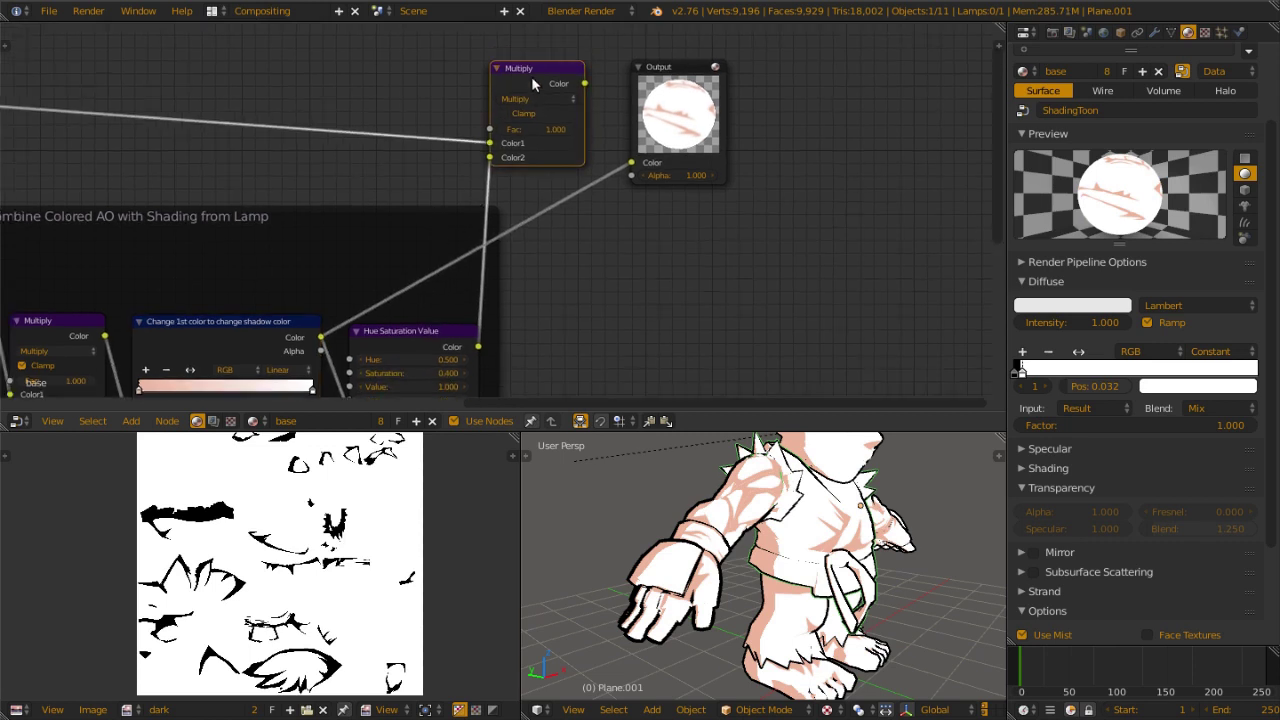
left_click_drag(585, 84, 600, 135)
left_click(478, 347)
left_click_drag(480, 348, 632, 162)
scroll(766, 560, "up", 6)
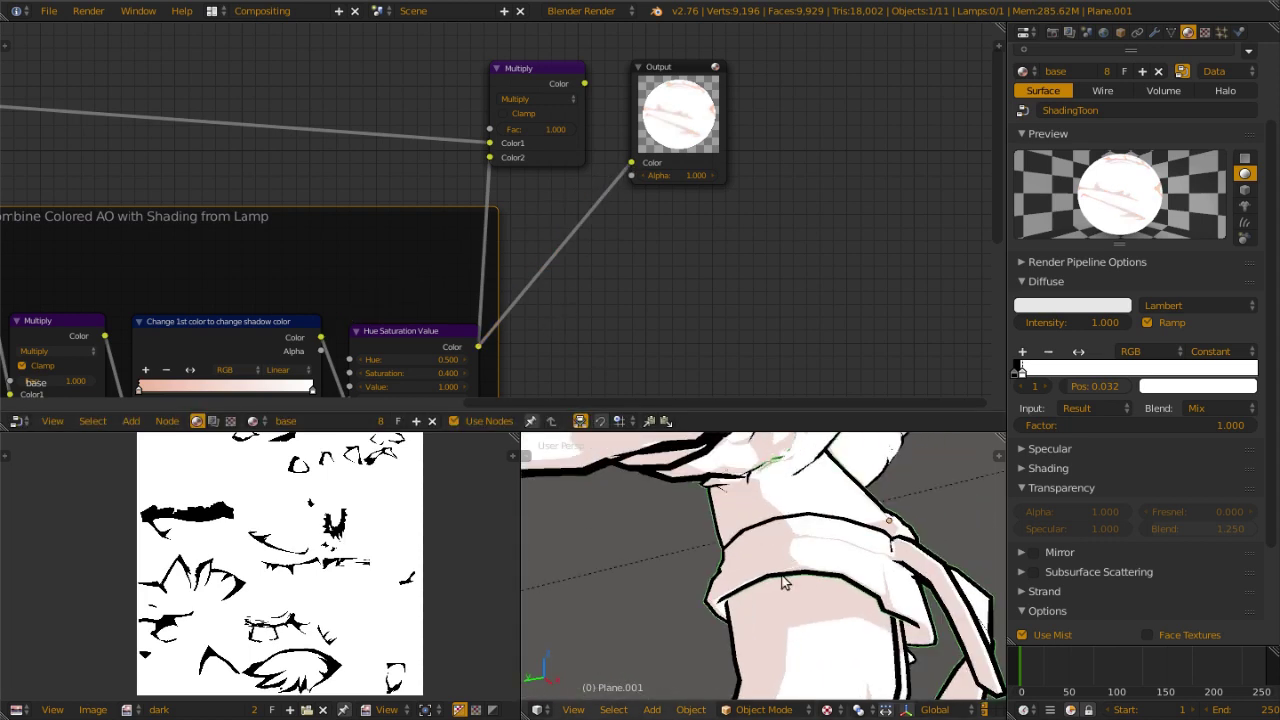
scroll(773, 537, "down", 6)
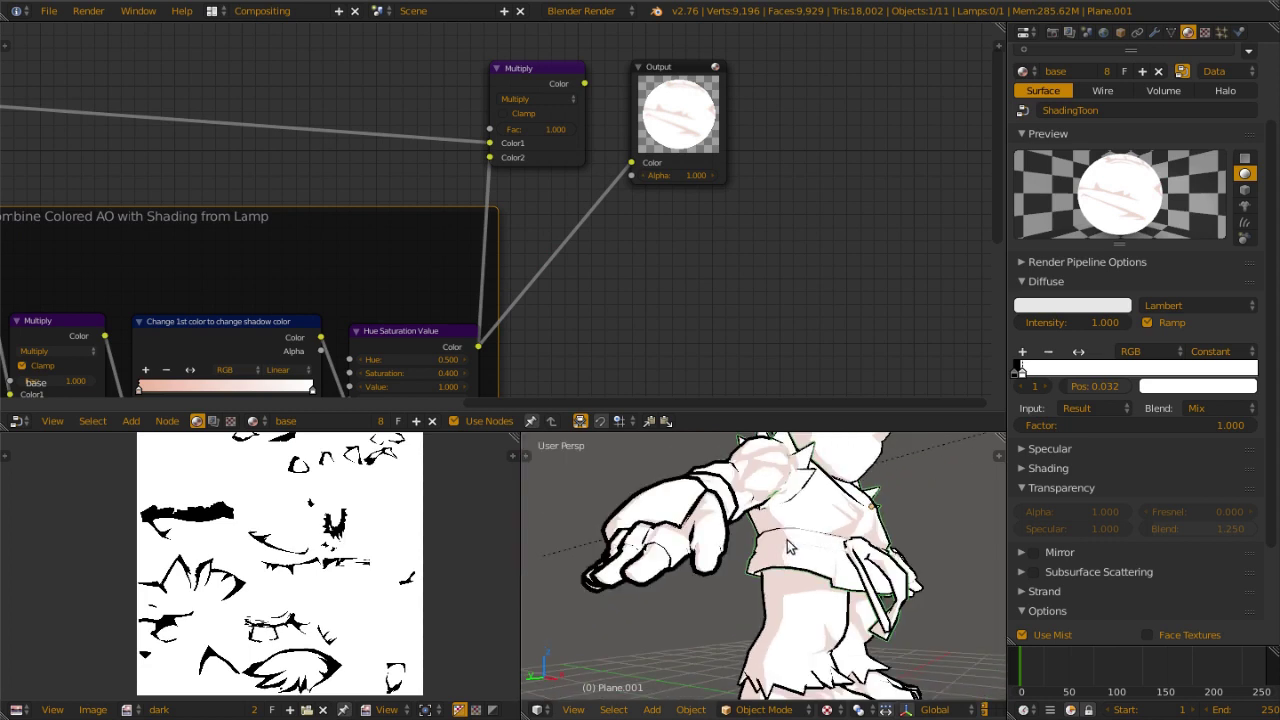
middle_click_drag(801, 529, 711, 436)
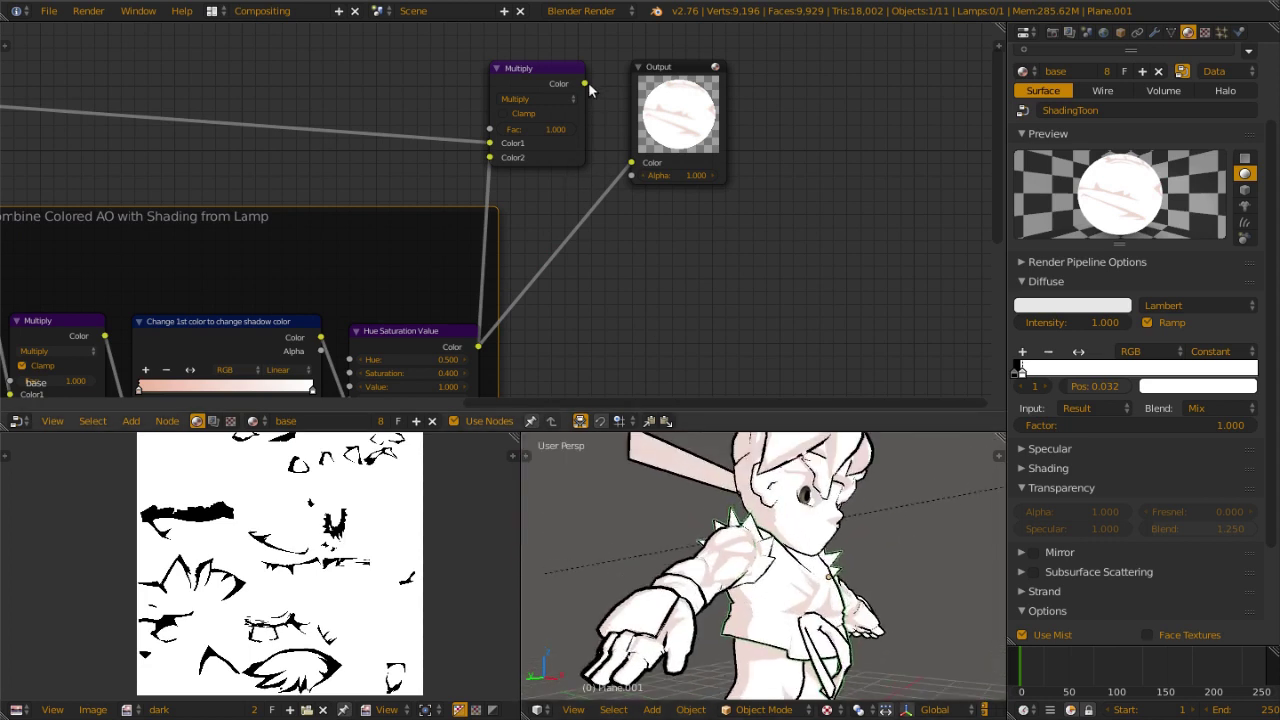
- Connect the final Multiply node's Color to the Output's Color and inspect the combined toon shading on the character
left_click_drag(586, 84, 632, 163)
middle_click_drag(760, 560, 736, 491)
scroll(737, 497, "up", 5)
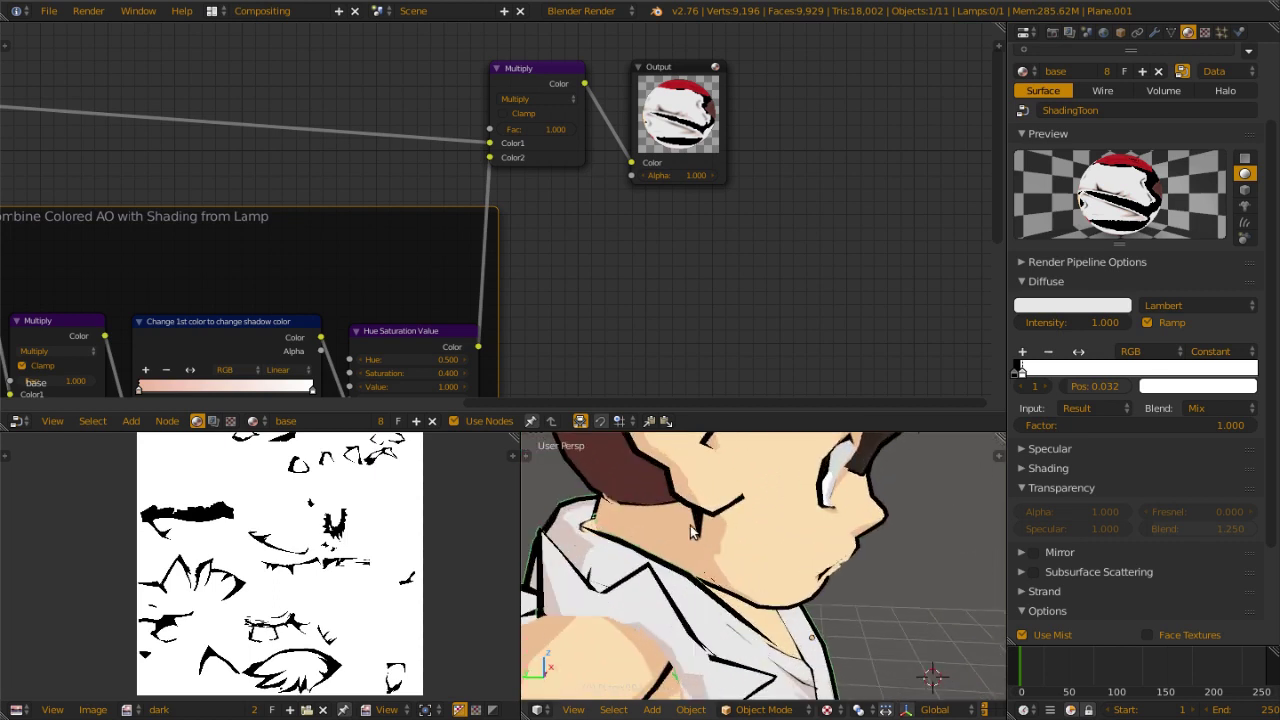
mouse_move(746, 589)
middle_mouse_down()
mouse_move(742, 465)
mouse_move(743, 565)
middle_mouse_up()
scroll(741, 562, "up", 4)
middle_click_drag(783, 506, 675, 540)
left_click(688, 120)
scroll(841, 466, "down", 5)
middle_click_drag(841, 470, 790, 640)
middle_click_drag(790, 640, 676, 600)
mouse_move(762, 588)
middle_mouse_down("shift")
mouse_move(721, 597)
mouse_move(738, 591)
middle_mouse_up("shift")
- Test red as the Sun lamp's color and restore it to white
right_click(901, 474)
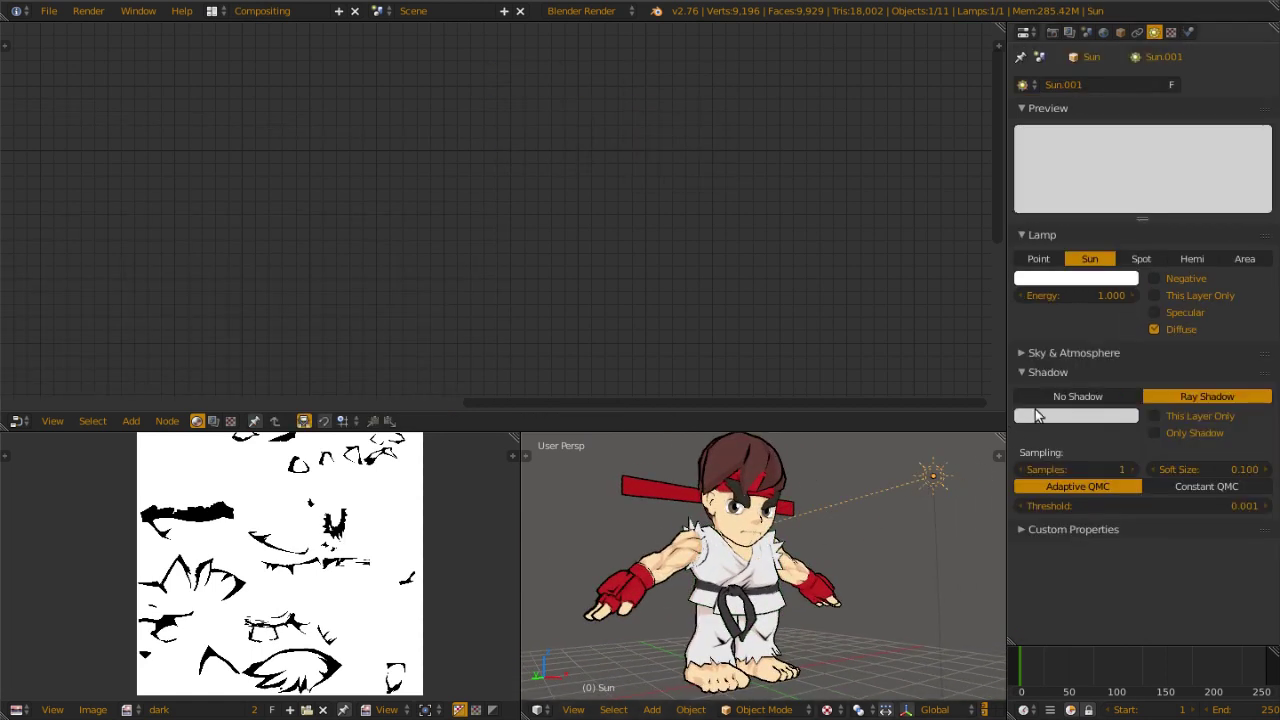
left_click(1056, 279)
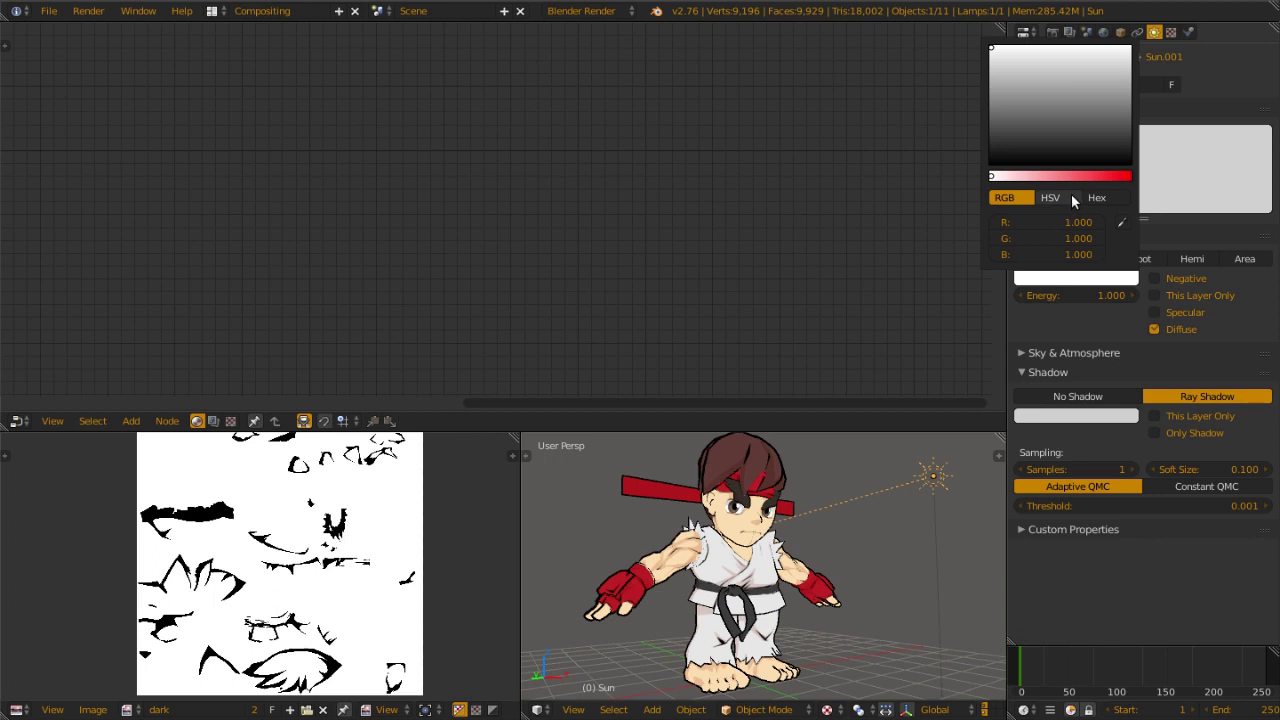
left_click_drag(1033, 174, 1119, 176)
mouse_move(1026, 77)
left_mouse_down()
mouse_move(1066, 78)
mouse_move(991, 63)
mouse_move(1058, 53)
mouse_move(991, 48)
left_mouse_up()
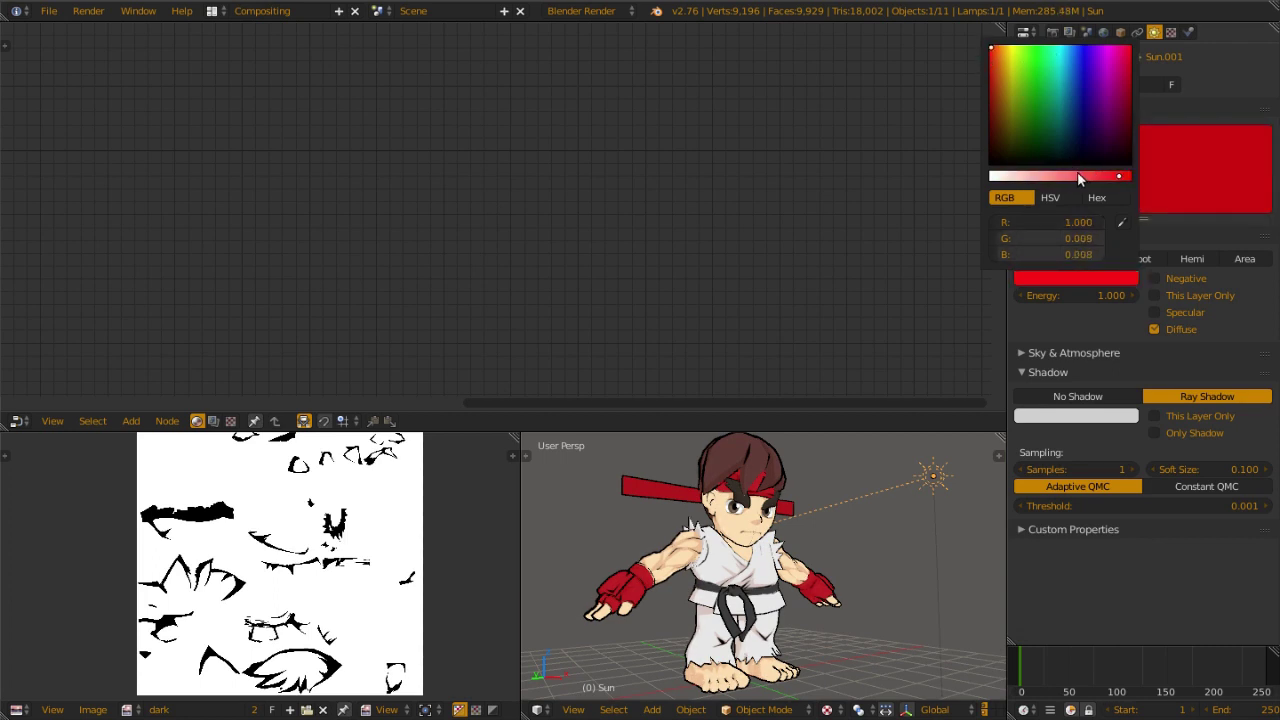
left_click_drag(1007, 176, 988, 176)
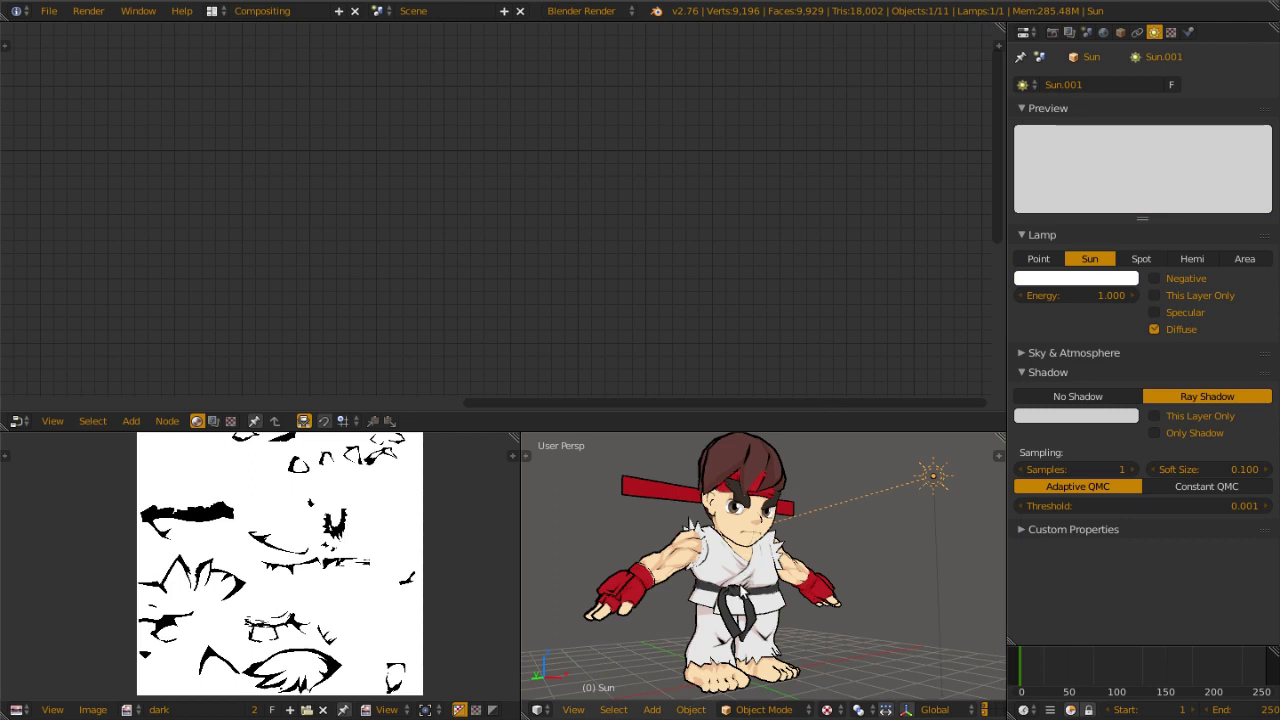
mouse_move(740, 585)
middle_mouse_down()
mouse_move(863, 597)
mouse_move(755, 595)
middle_mouse_up()
middle_click_drag(757, 551, 765, 563)
scroll(765, 590, "down", 1)
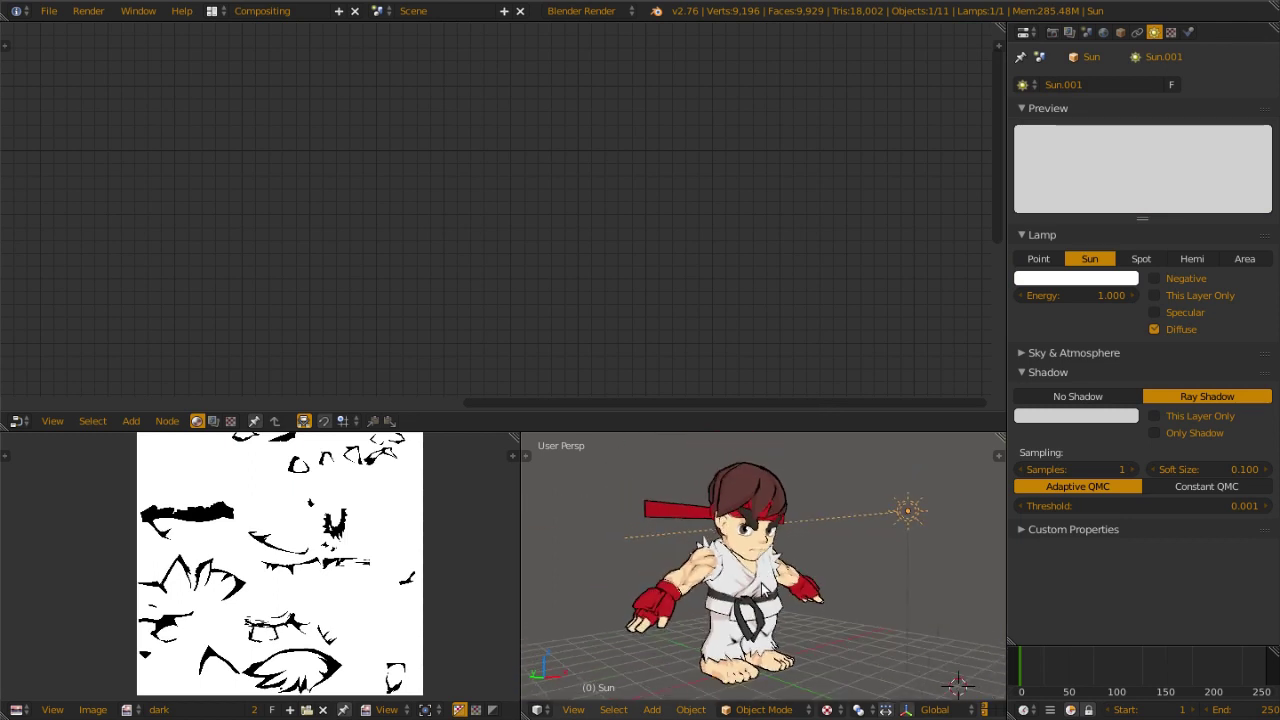
- Insert a MixRGB node between the character material's final Multiply and Output nodes and set its blend type to Soft Light
right_click(764, 586)
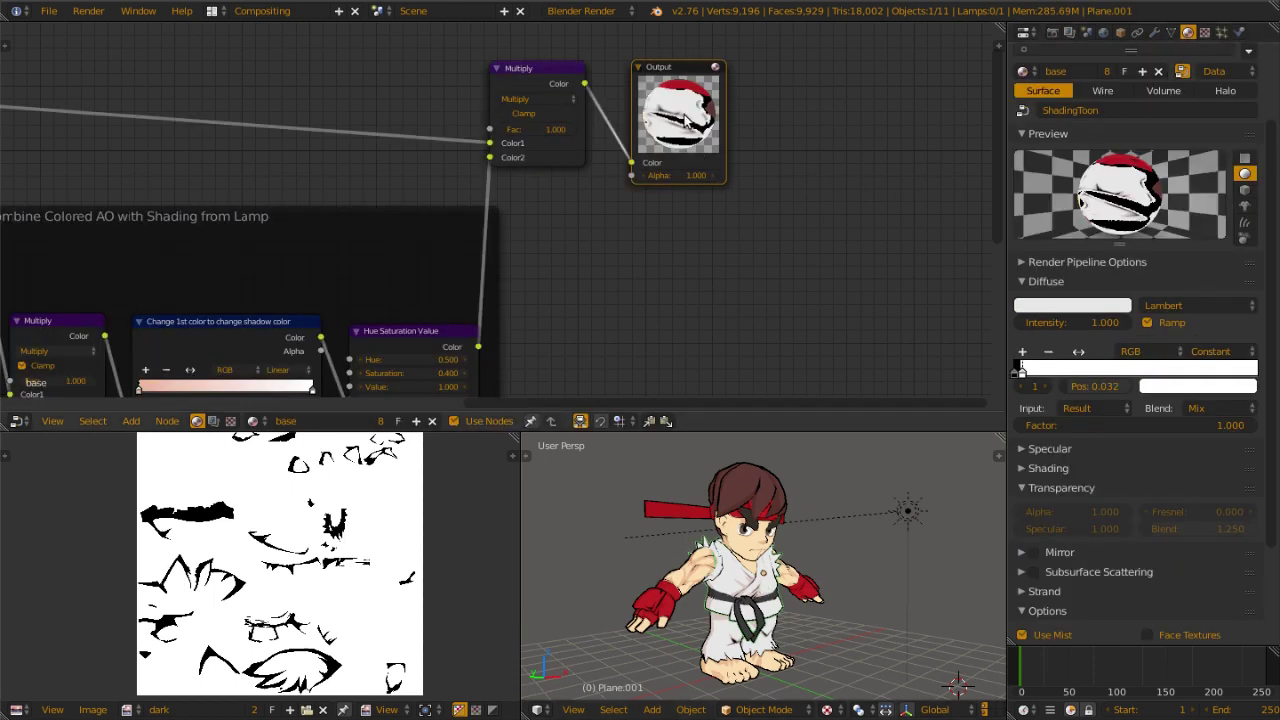
left_click_drag(686, 118, 886, 118)
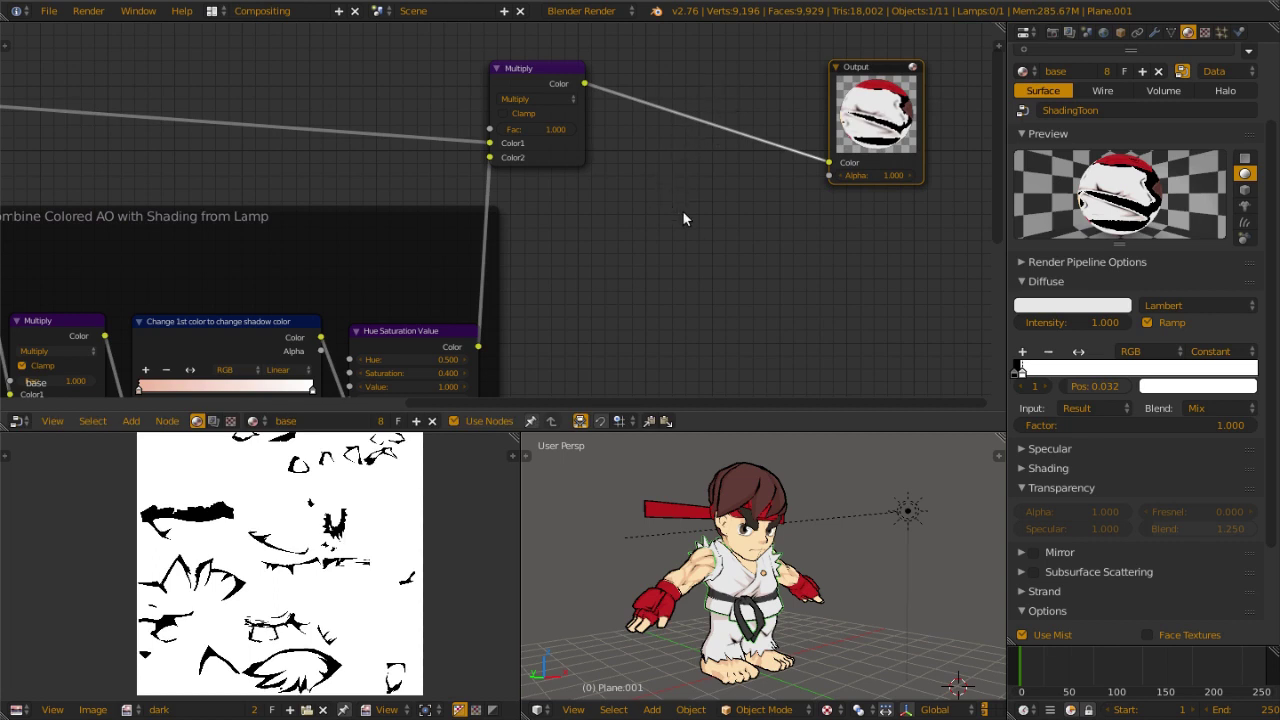
key("shift+a")
mouse_move(684, 214)
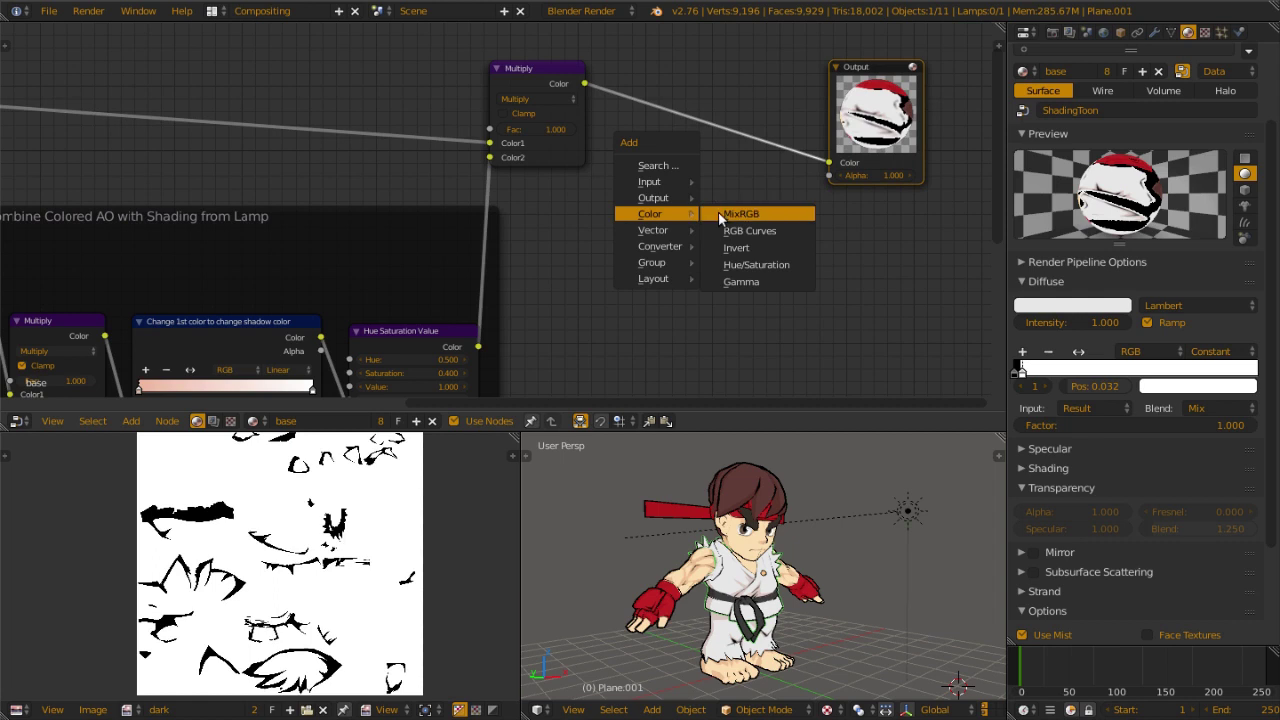
left_click(717, 209)
left_click(684, 75)
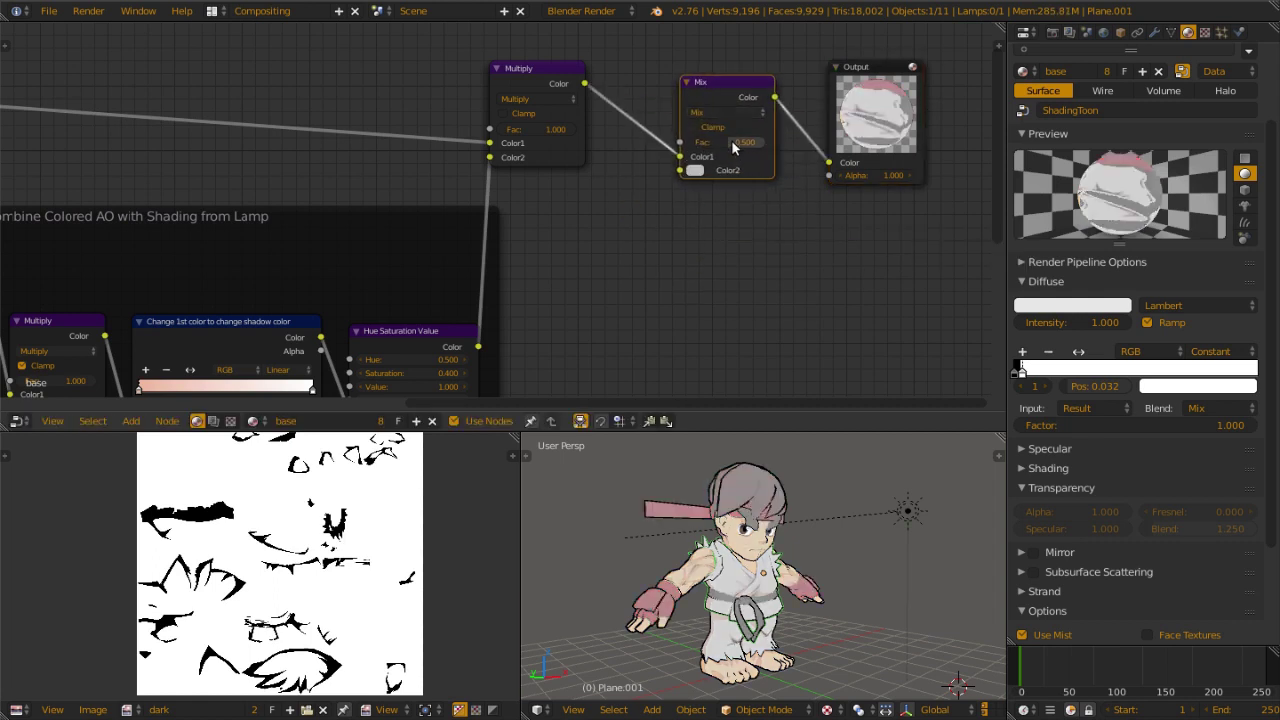
left_click(726, 113)
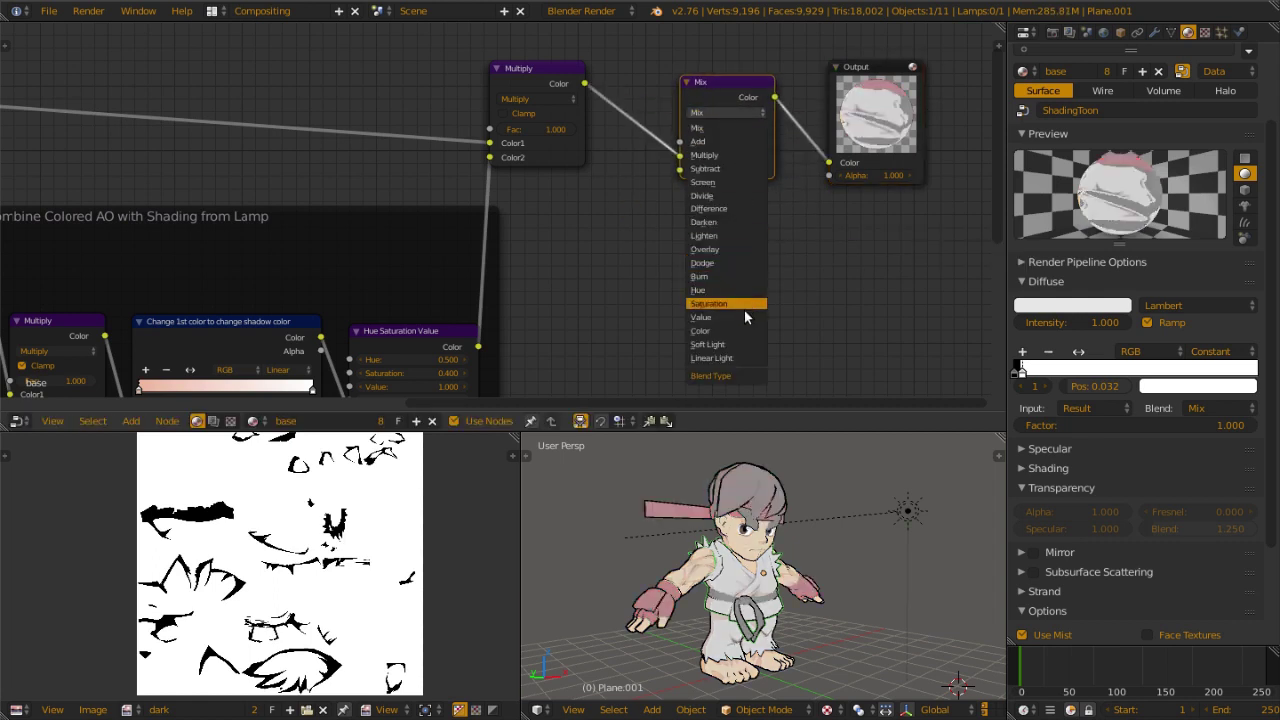
left_click(742, 344)
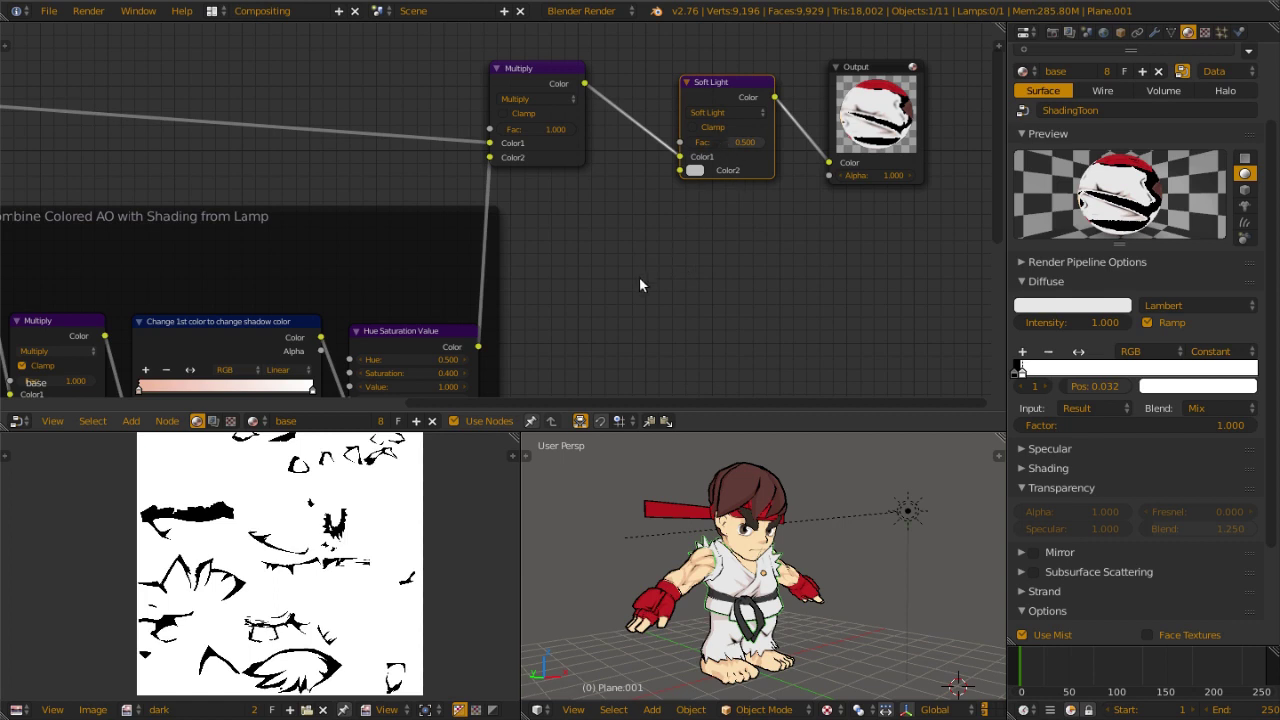
- Add a Lamp Data node, assign the Sun lamp to it and connect its Color to the Soft Light node's Color2
key("shift+a")
mouse_move(620, 252)
left_click(704, 286)
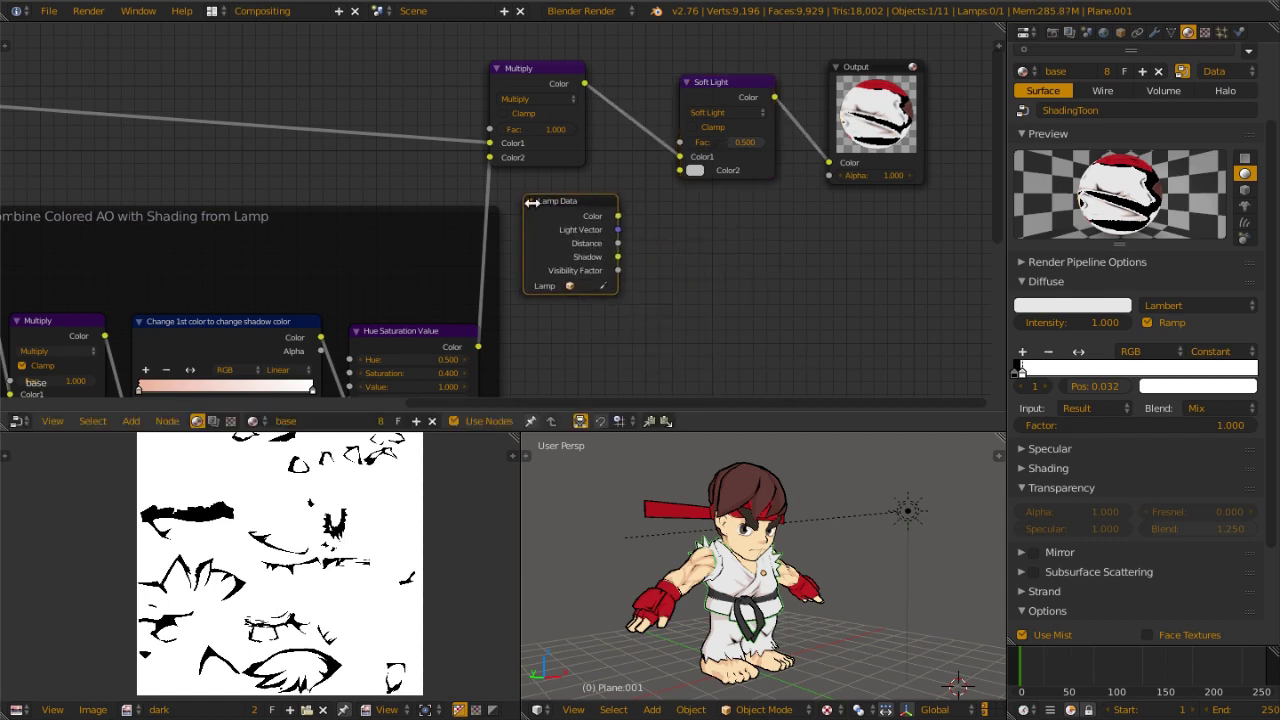
left_click(590, 286)
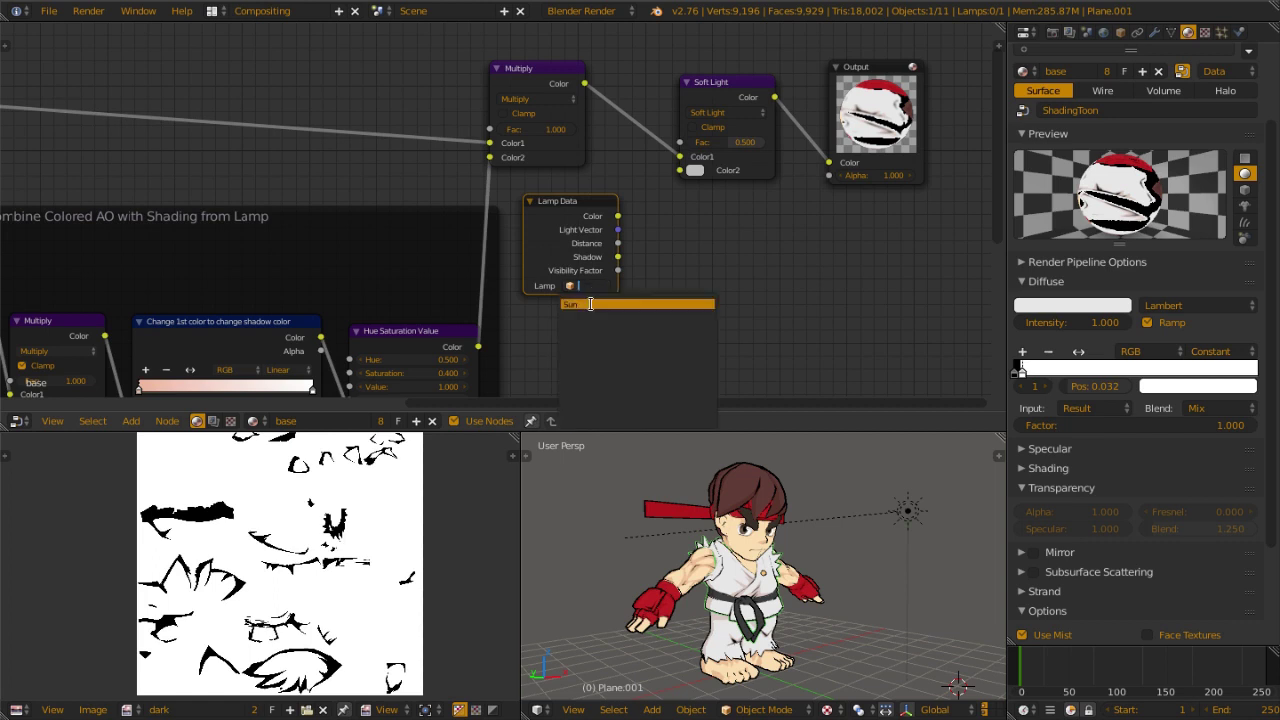
left_click(592, 306)
left_click_drag(618, 216, 680, 170)
middle_click_drag(752, 592, 790, 612)
mouse_move(739, 142)
left_mouse_down()
mouse_move(704, 142)
mouse_move(727, 142)
left_mouse_up()
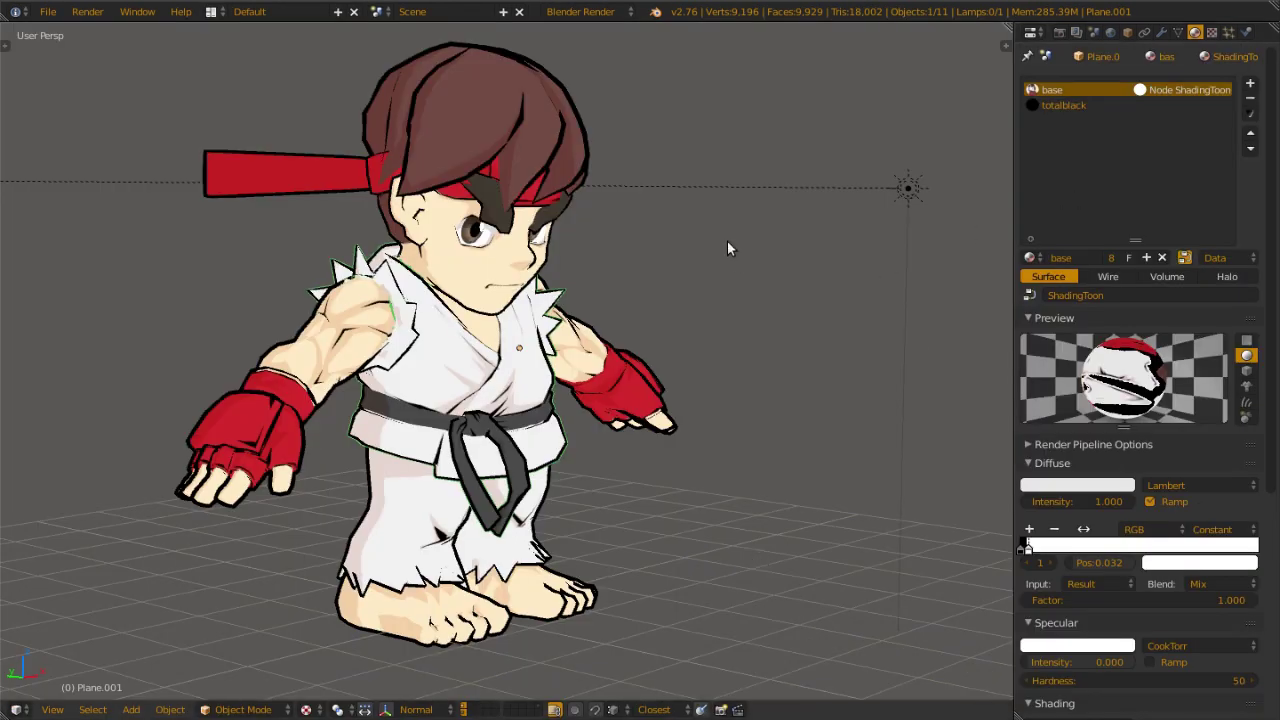
- In the Default layout, set the Sun lamp's color to bright green (R 0.182, G 1.000, B 0.003)
right_click(737, 194)
left_click(1093, 274)
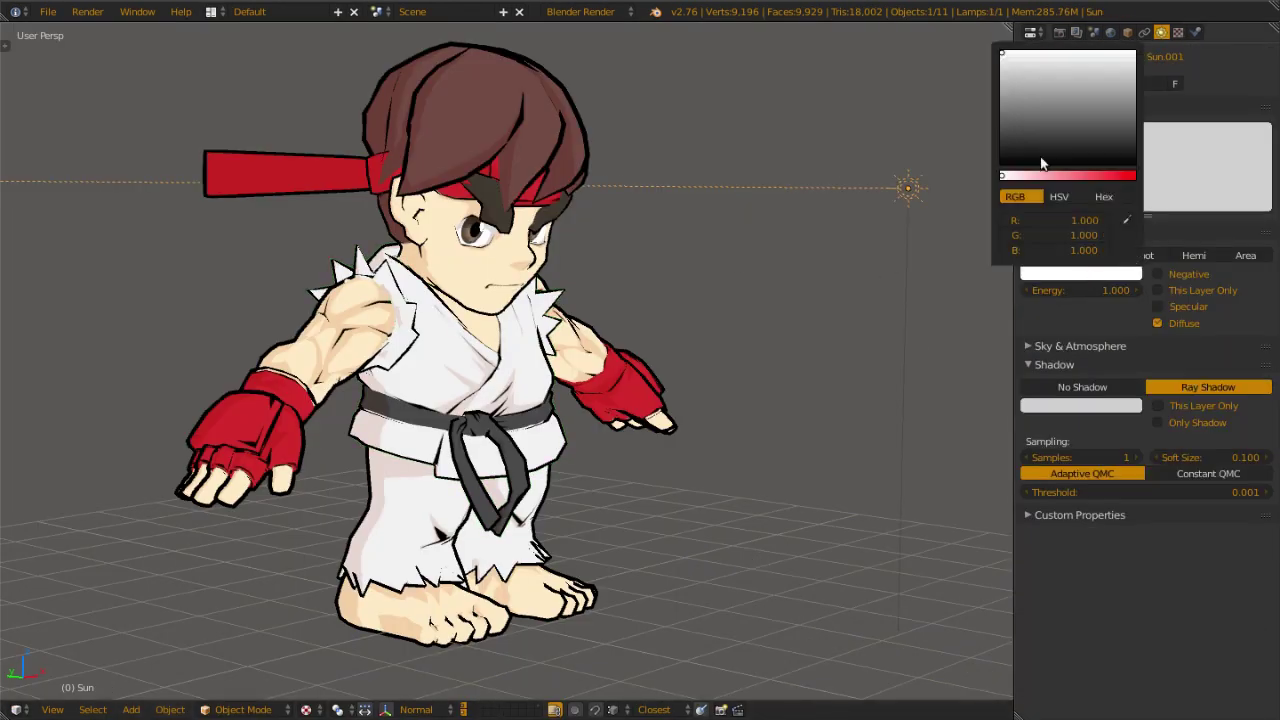
mouse_move(1005, 56)
left_mouse_down()
mouse_move(1091, 52)
mouse_move(1034, 52)
left_mouse_up()
left_click_drag(1040, 175, 1131, 175)
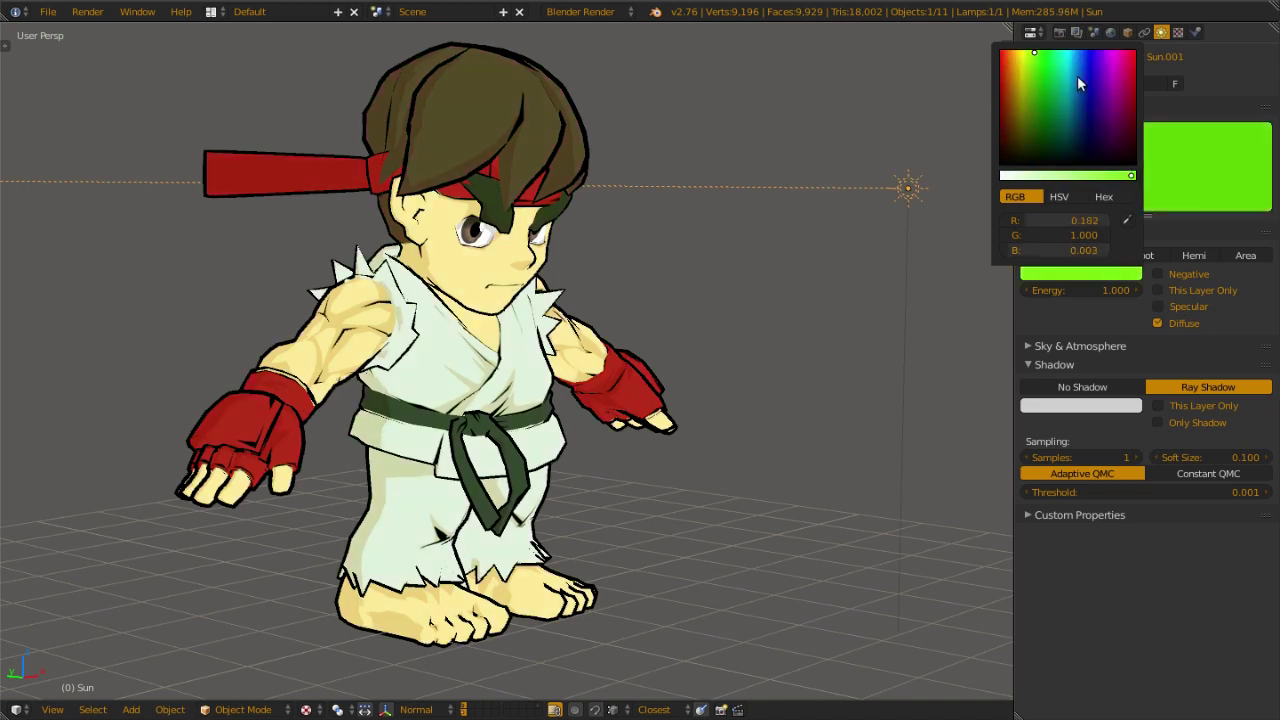
- Set the Sun lamp's color to orange-red (R 0.898, G 0.083, B 0.003) and inspect the tint on the character
mouse_move(1075, 80)
left_mouse_down()
mouse_move(1003, 60)
mouse_move(1121, 61)
mouse_move(1005, 55)
left_mouse_up()
scroll(620, 430, "down", 2)
middle_click_drag(602, 440, 589, 467)
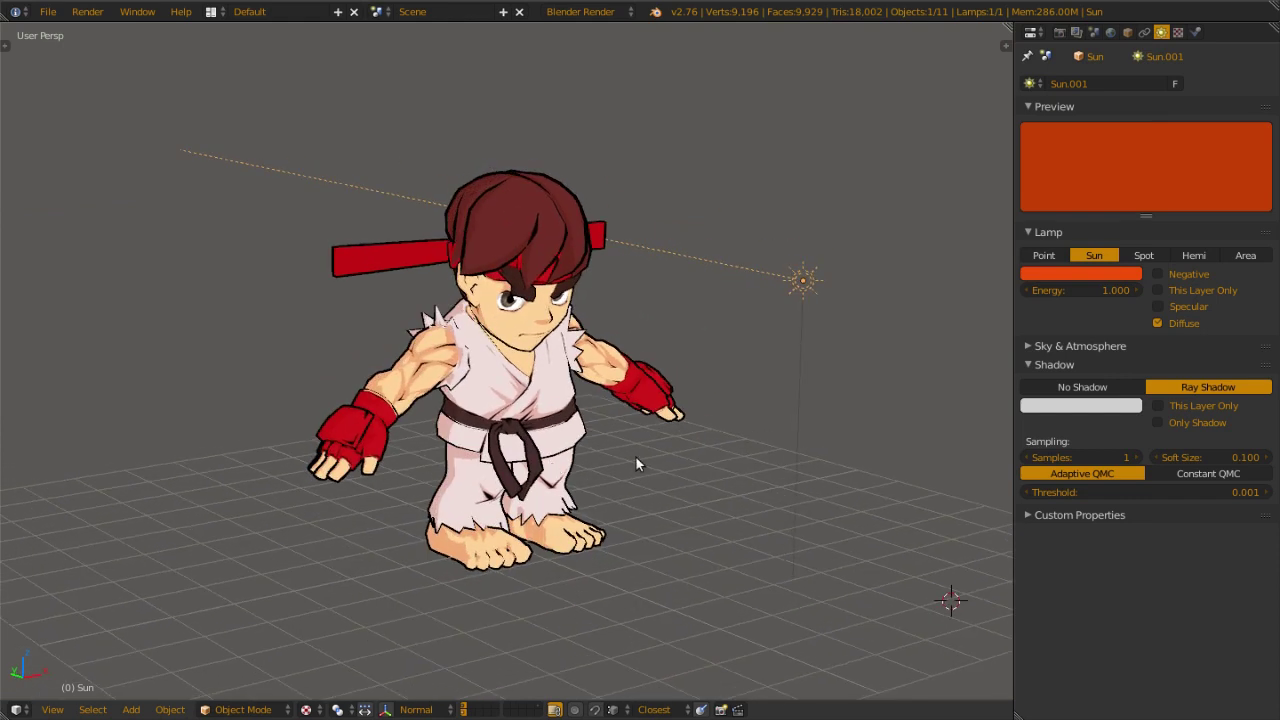
- Return to the character's material nodes in the Compositing layout and change the Soft Light node's blend type to Overlay
key("ctrl+Left")
right_click(735, 587)
left_click(731, 112)
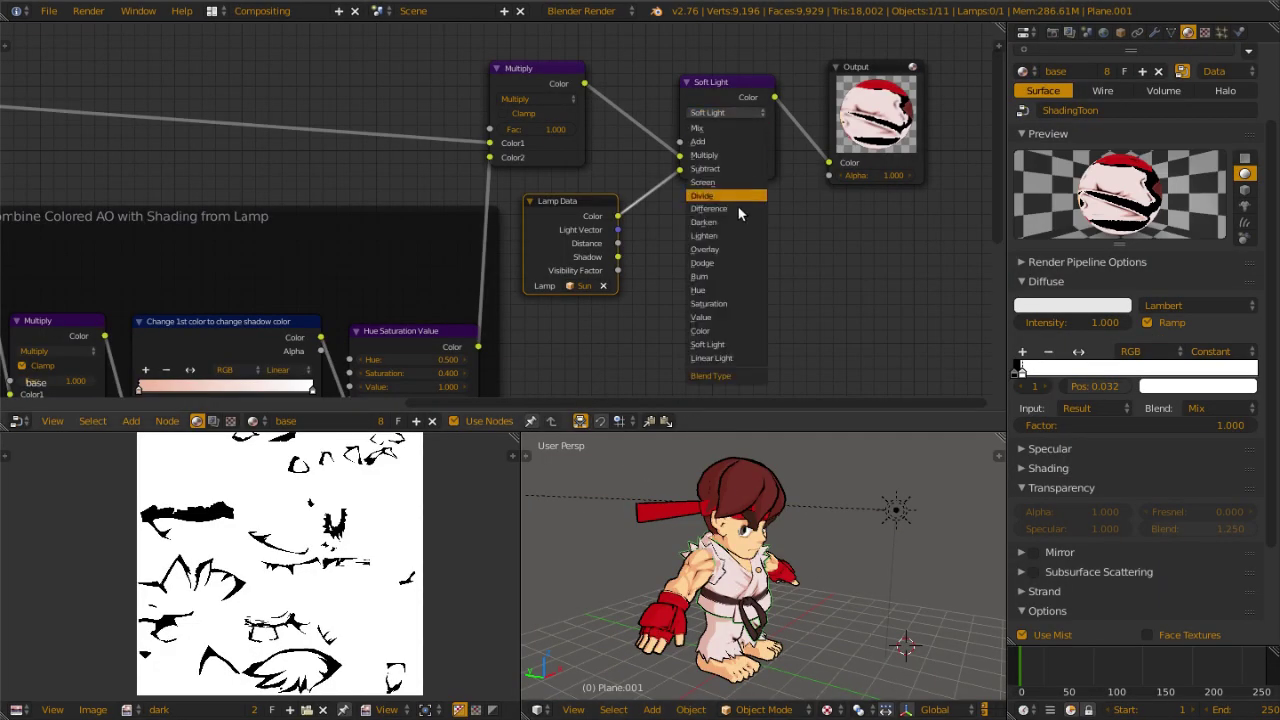
left_click(734, 250)
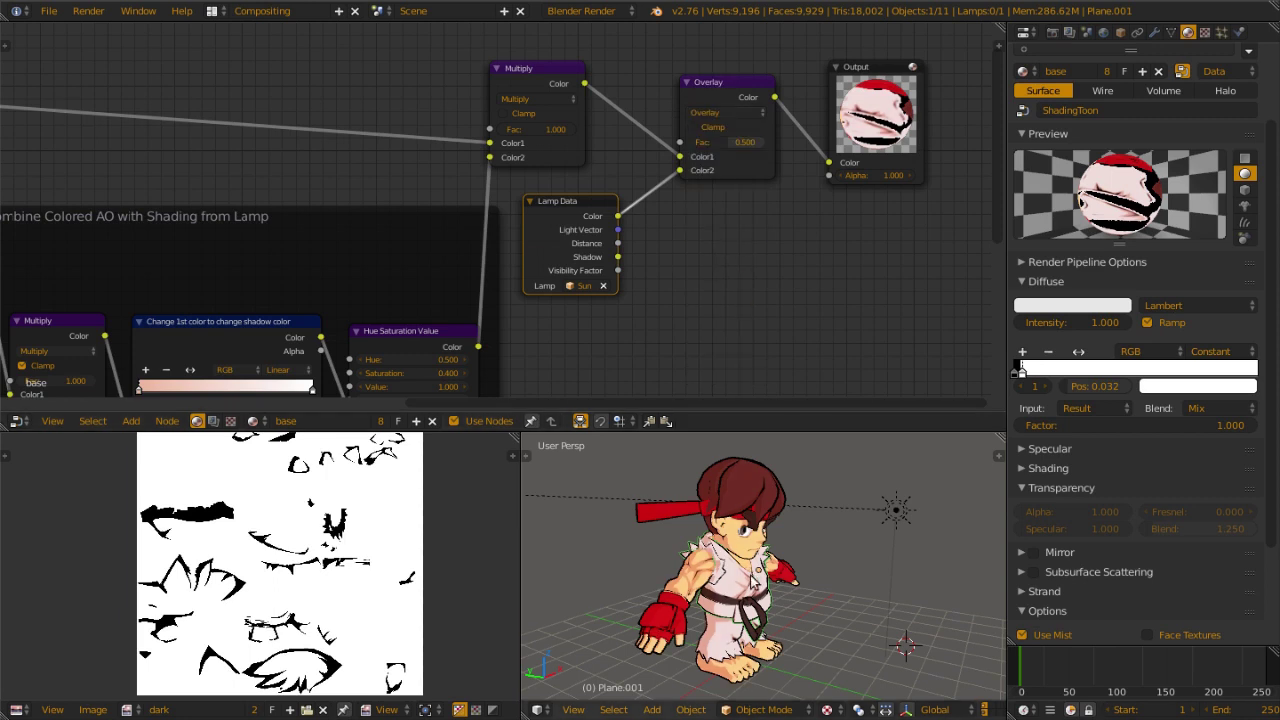
middle_click_drag(752, 575, 815, 558)
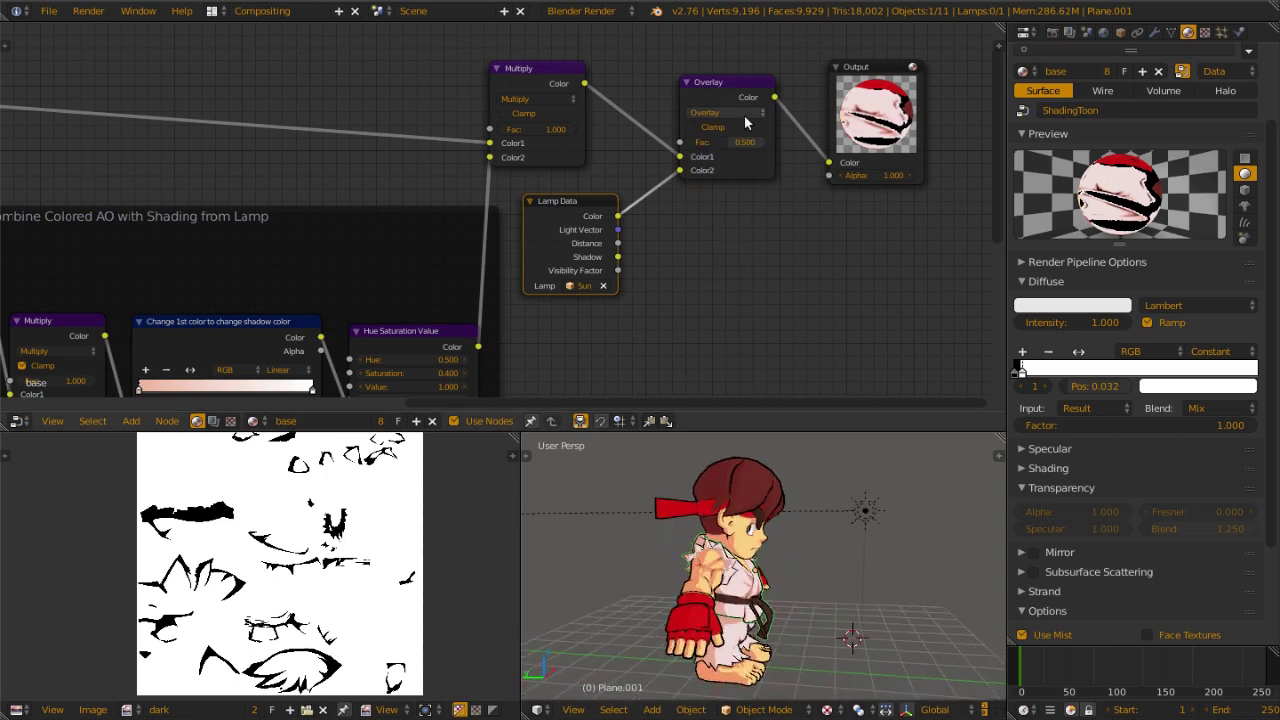
- Set the Overlay node's Fac to 0.320 and inspect the lamp tint on the character
left_click_drag(724, 141, 698, 141)
middle_click_drag(750, 588, 676, 598)
scroll(752, 605, "up", 2)
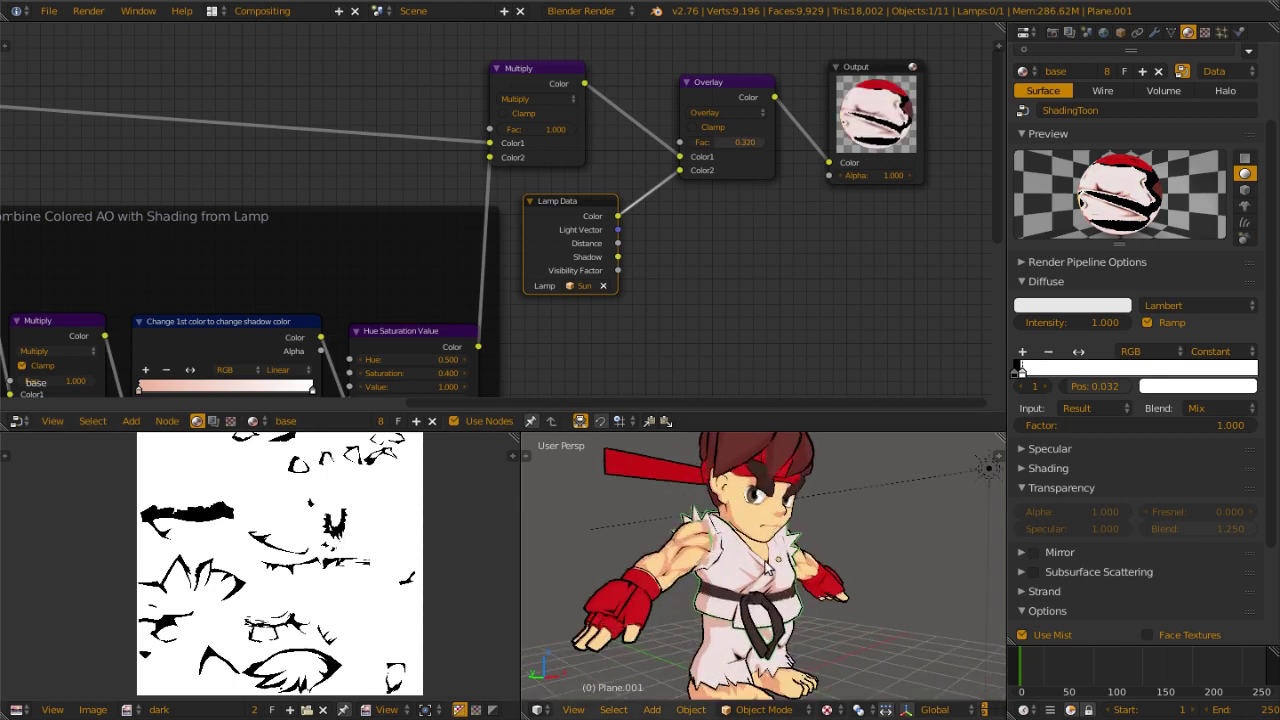
middle_click_drag(760, 573, 785, 590)
- Inspect the character in the Default layout and set the Sun lamp's color to magenta
key("ctrl+Right")
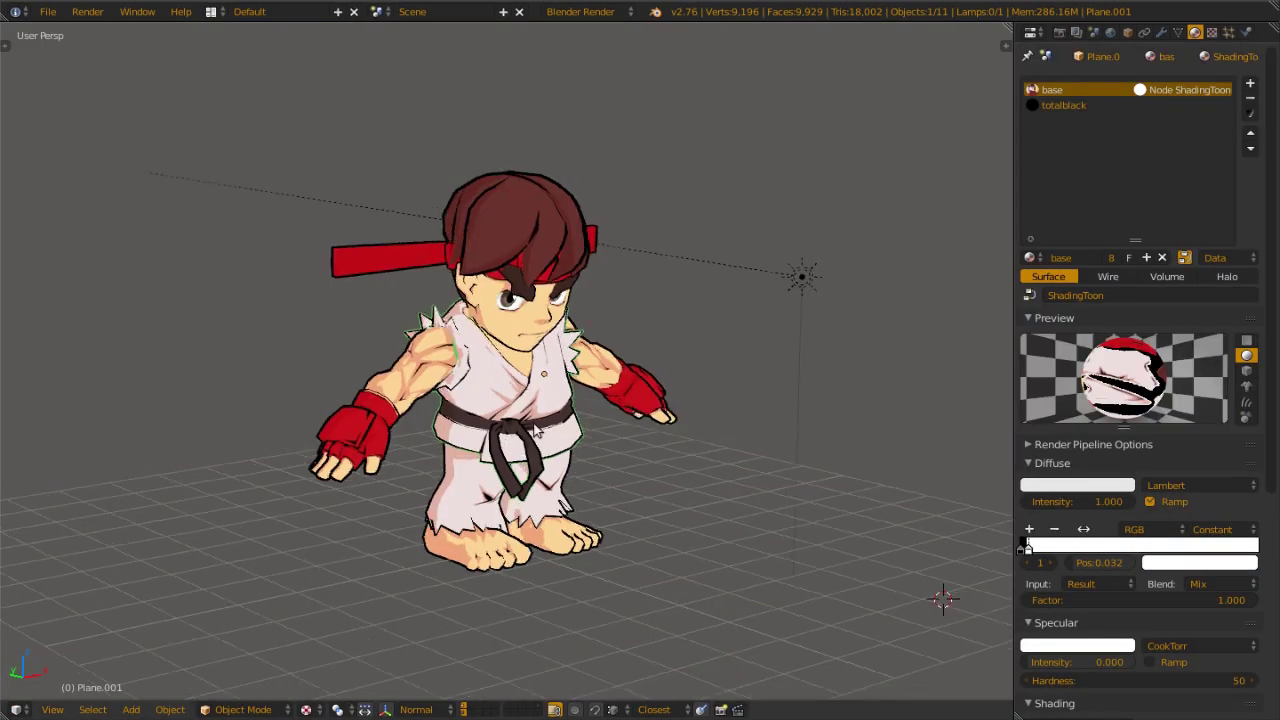
middle_click_drag(312, 428, 405, 428)
scroll(428, 418, "up", 3)
middle_click_drag(506, 402, 404, 399)
scroll(944, 480, "down", 1)
scroll(892, 440, "down", 2)
middle_click_drag(889, 436, 831, 421)
right_click(848, 300)
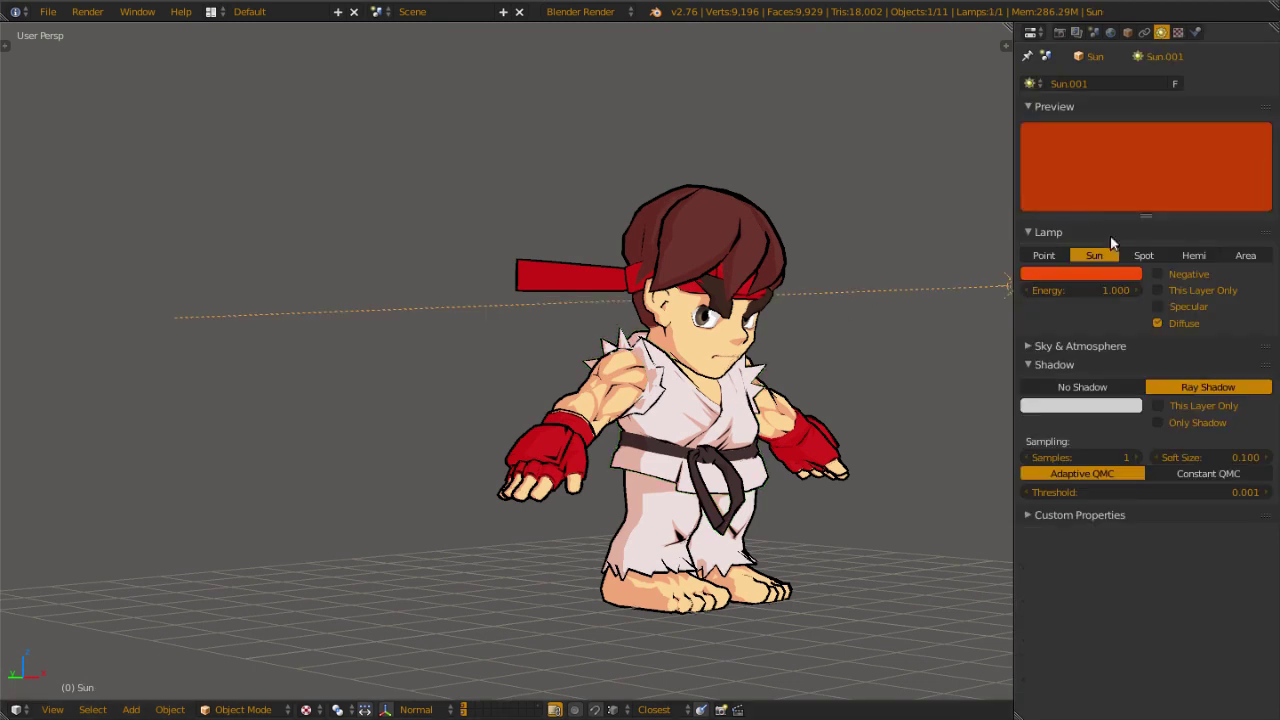
left_click(1096, 274)
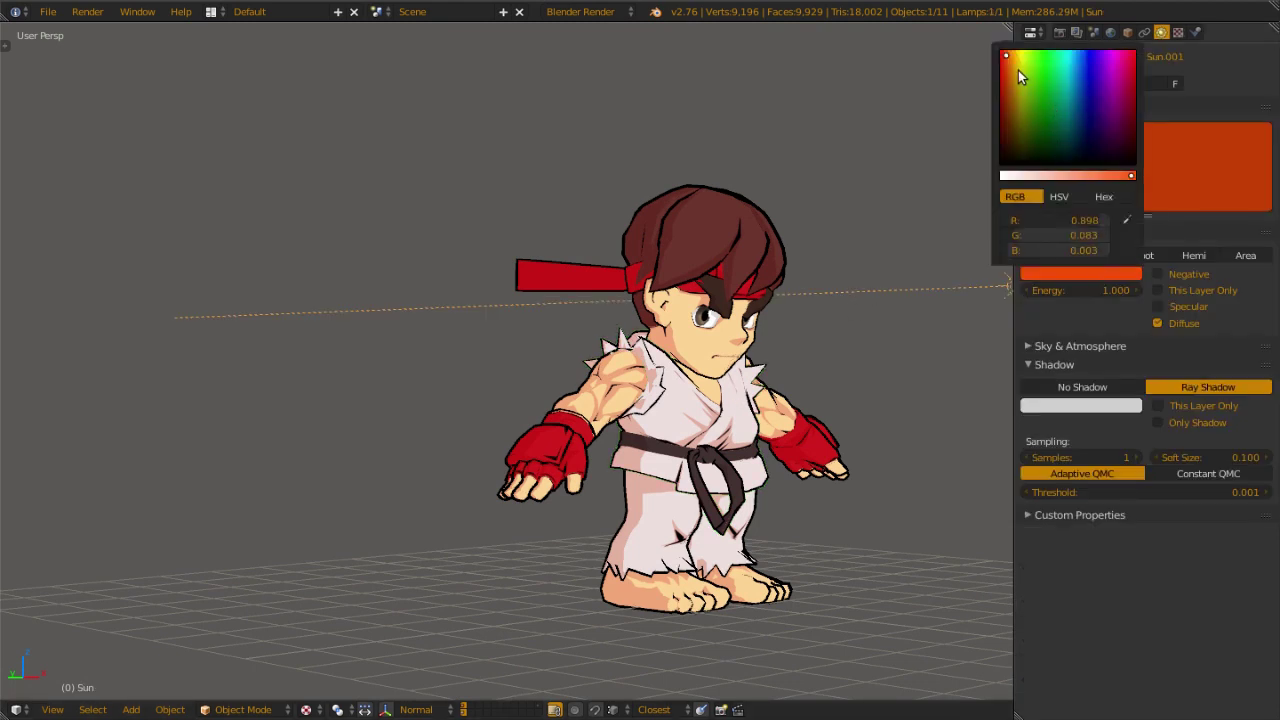
left_click_drag(1017, 66, 1116, 60)
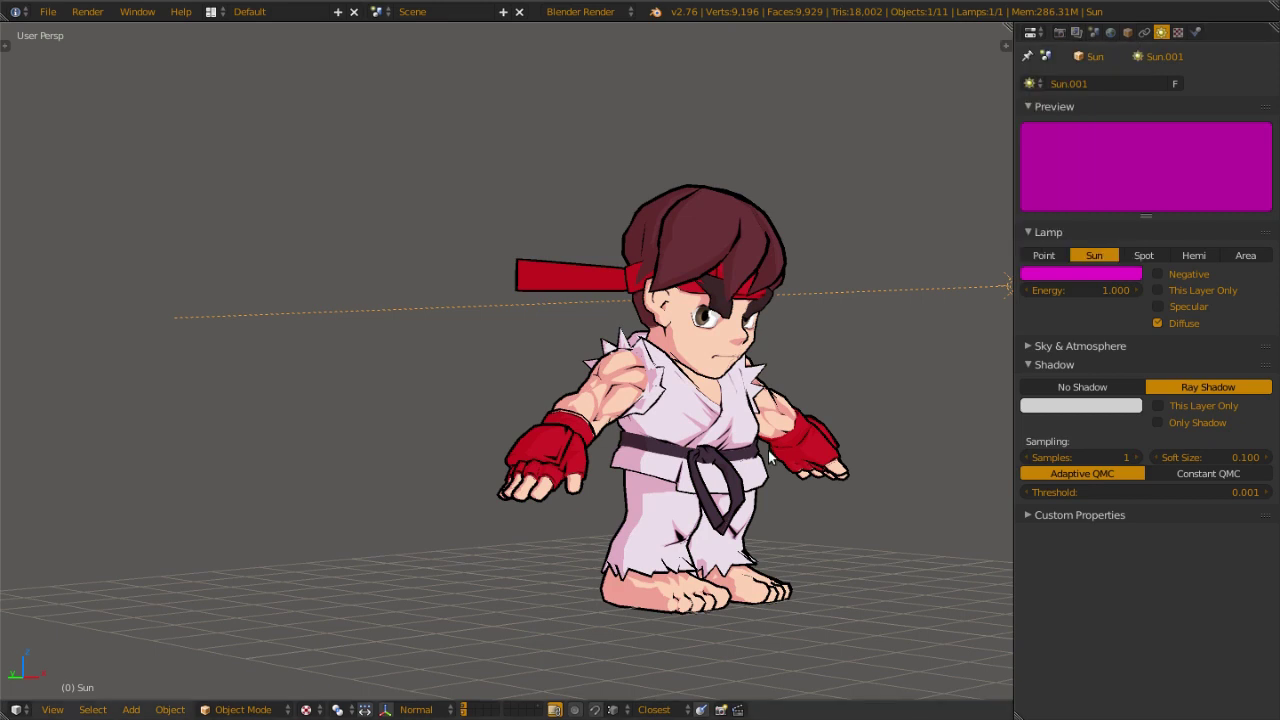